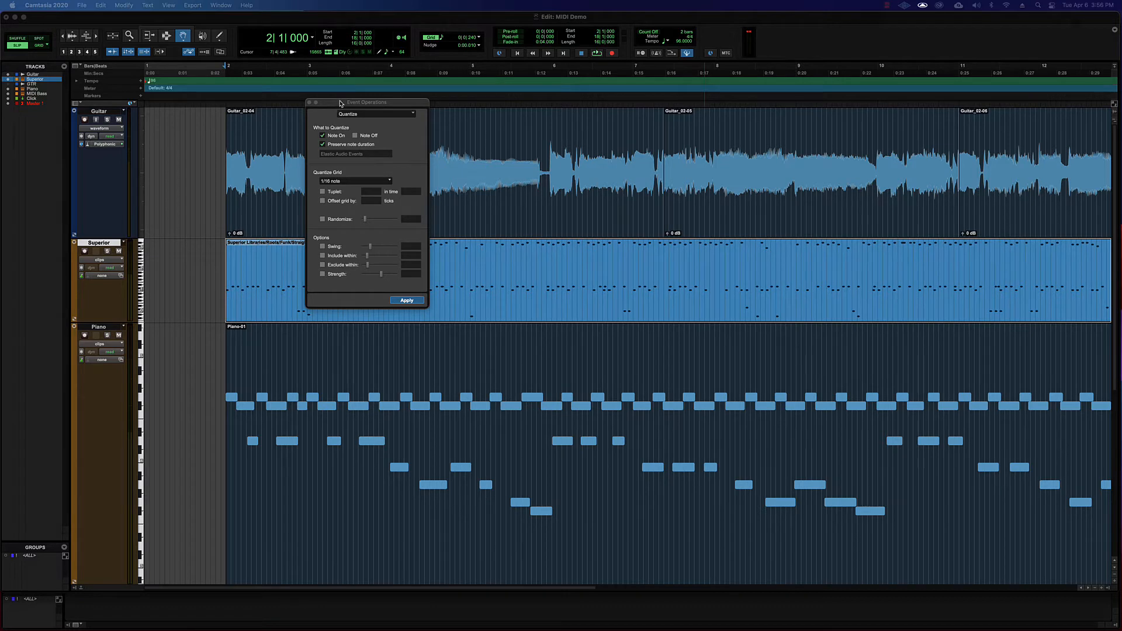
Close the Event Operations window and place the insertion point near the start of the Superior clip with the Selector tool.
{"action": "left_click_drag", "start_coordinate": [342, 104], "coordinate": [285, 101]}
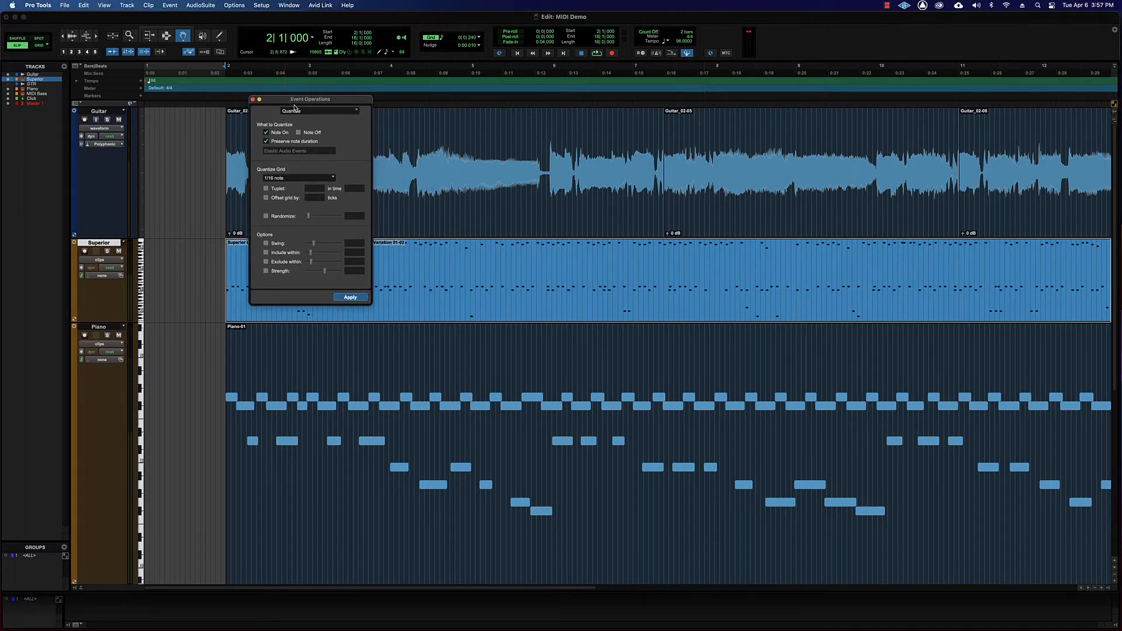
{"action": "left_click_drag", "start_coordinate": [294, 106], "coordinate": [343, 96]}
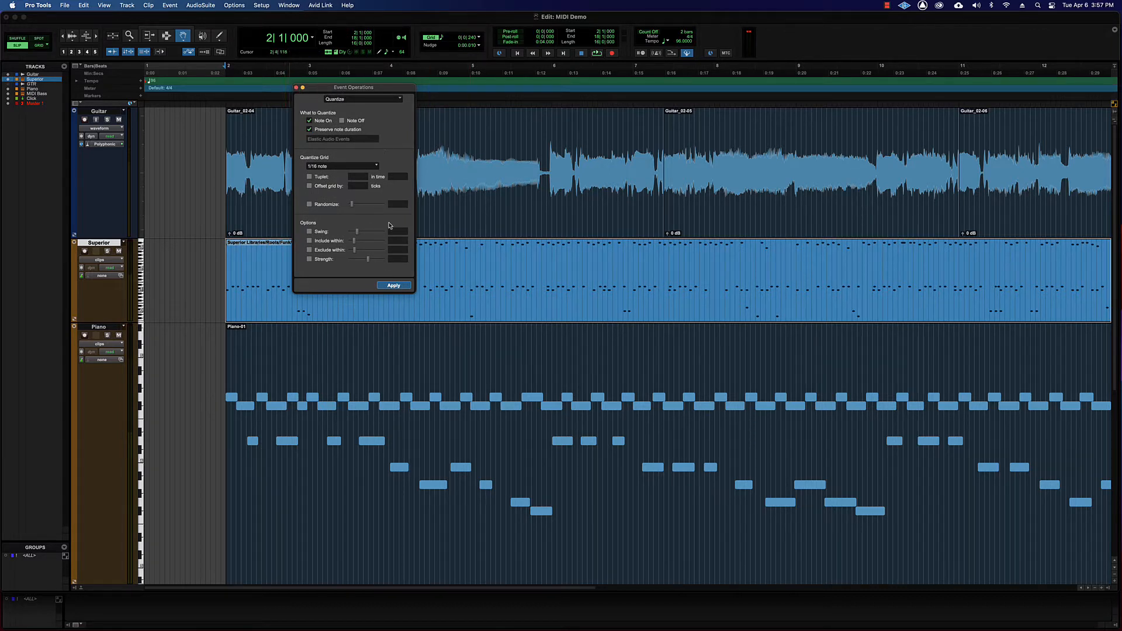
{"action": "left_click", "coordinate": [296, 88]}
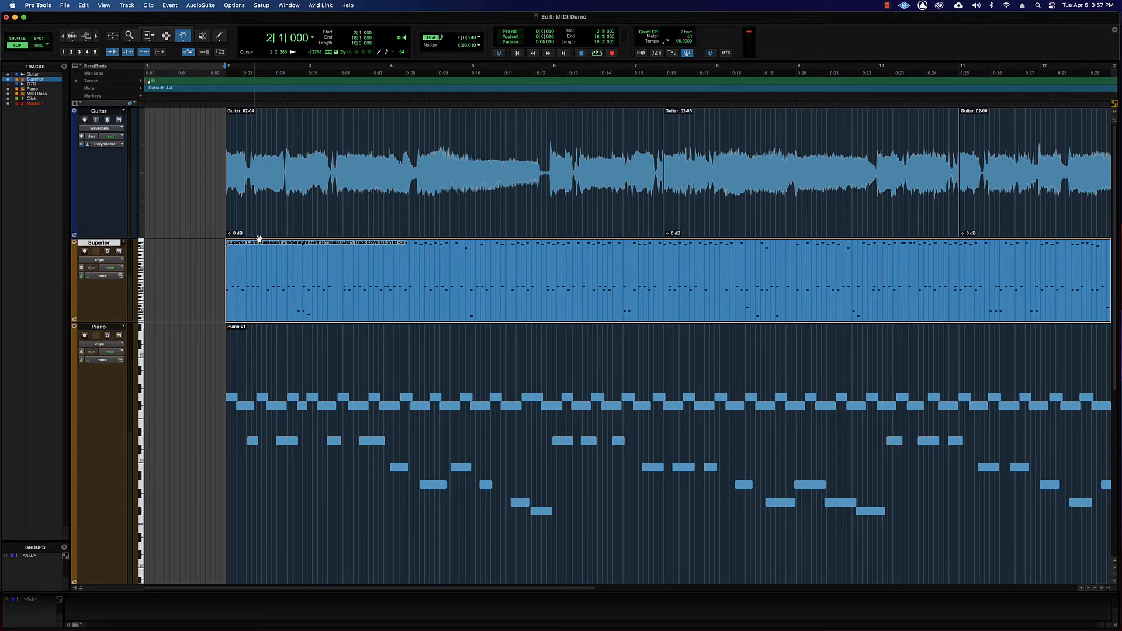
{"action": "key", "text": "super+3"}
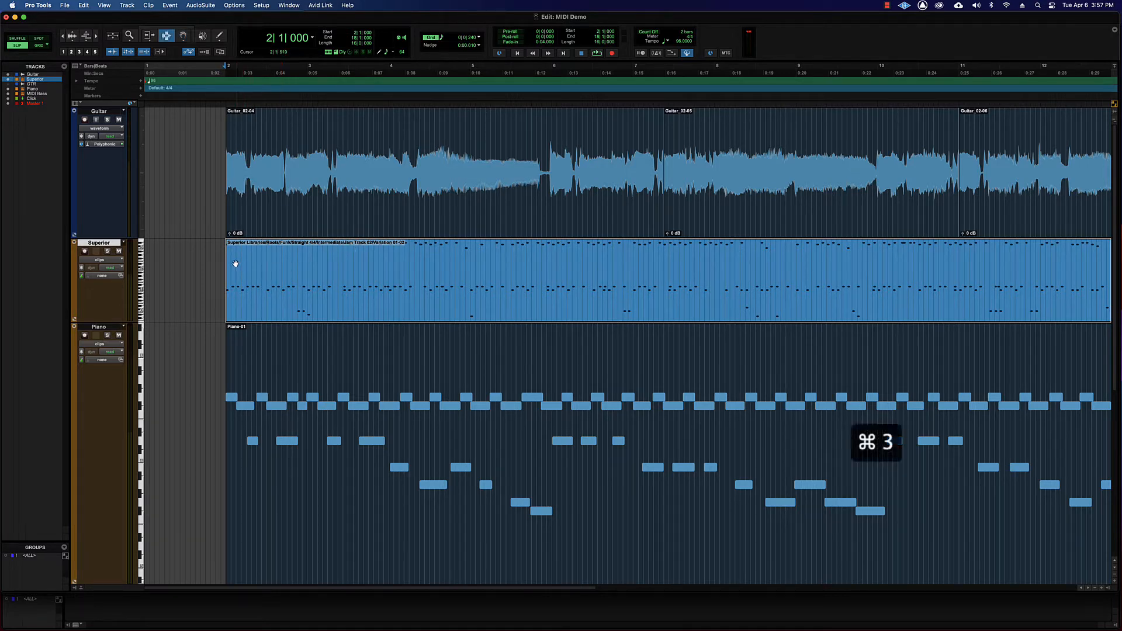
{"action": "left_click", "coordinate": [231, 263]}
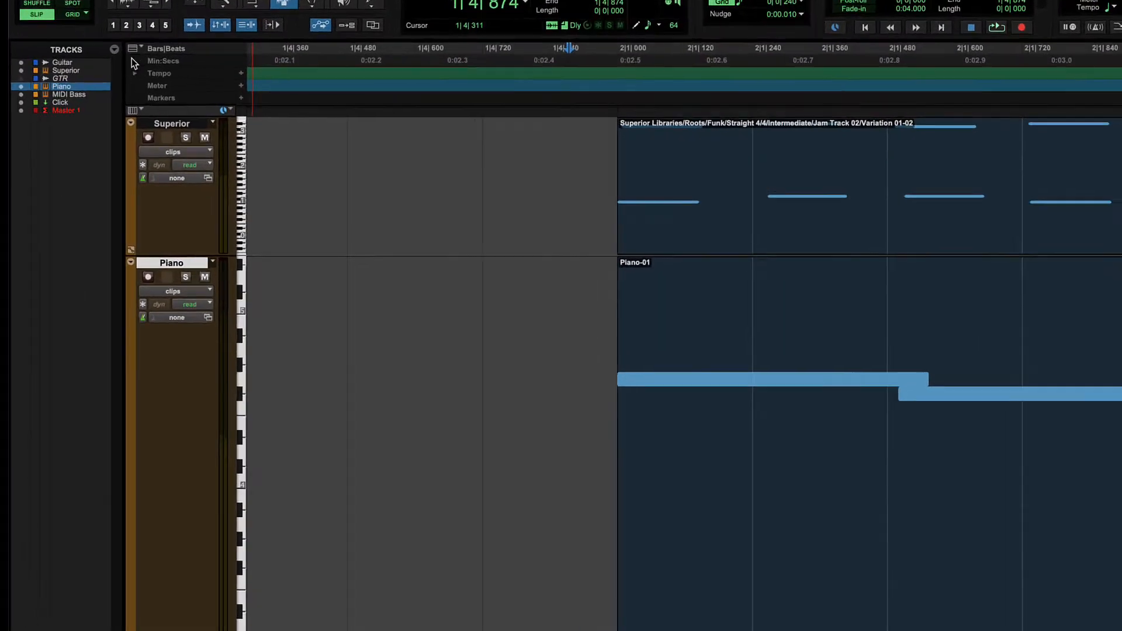
Show the Real-Time Properties column for the tracks in the Edit window.
{"action": "left_click", "coordinate": [132, 109]}
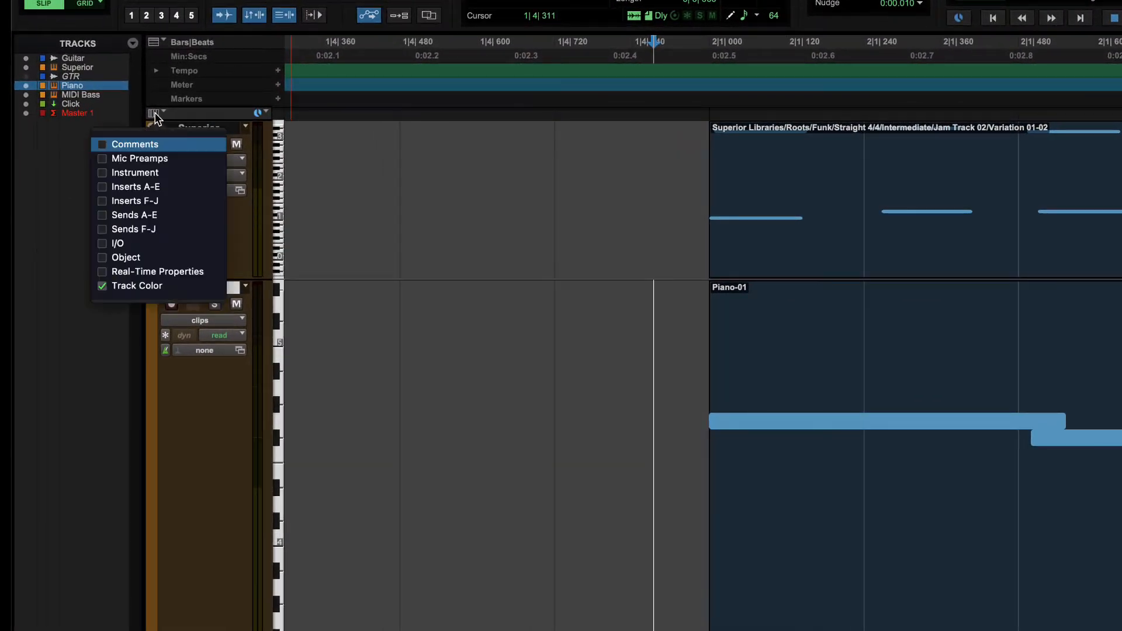
{"action": "left_click", "coordinate": [104, 271]}
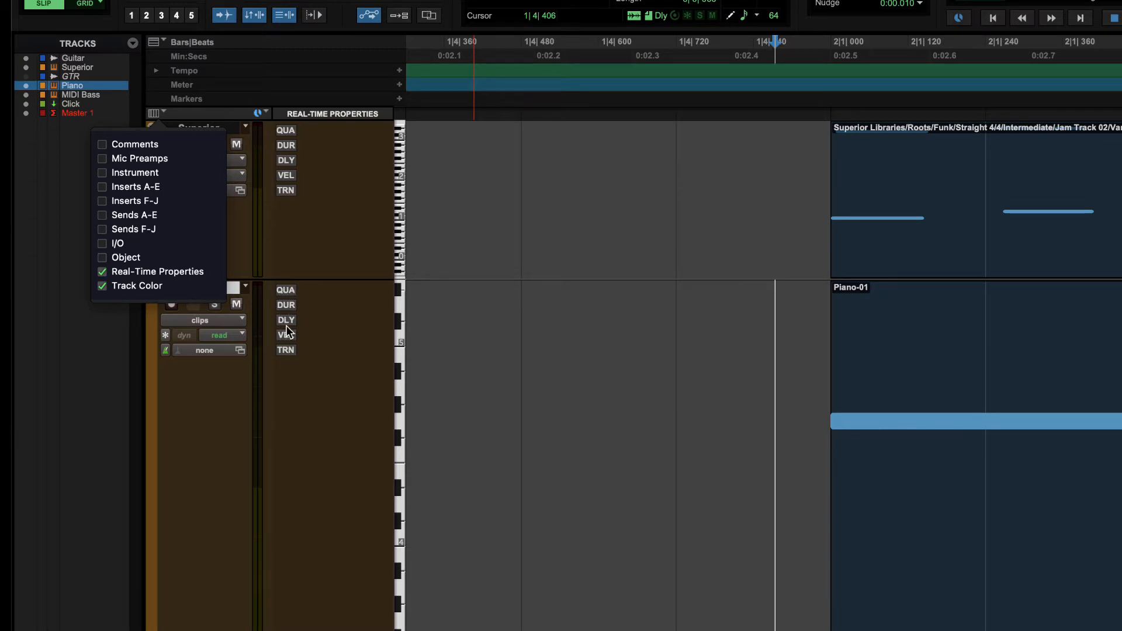
{"action": "scroll", "coordinate": [318, 366], "scroll_direction": "up", "scroll_amount": 3}
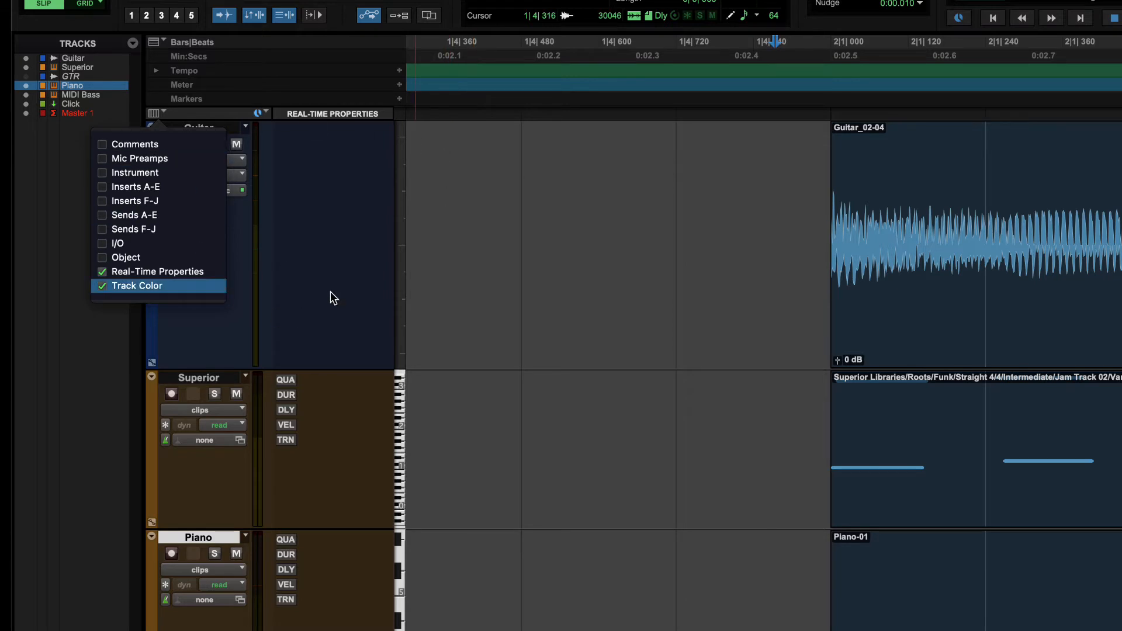
{"action": "scroll", "coordinate": [323, 301], "scroll_direction": "down", "scroll_amount": 5}
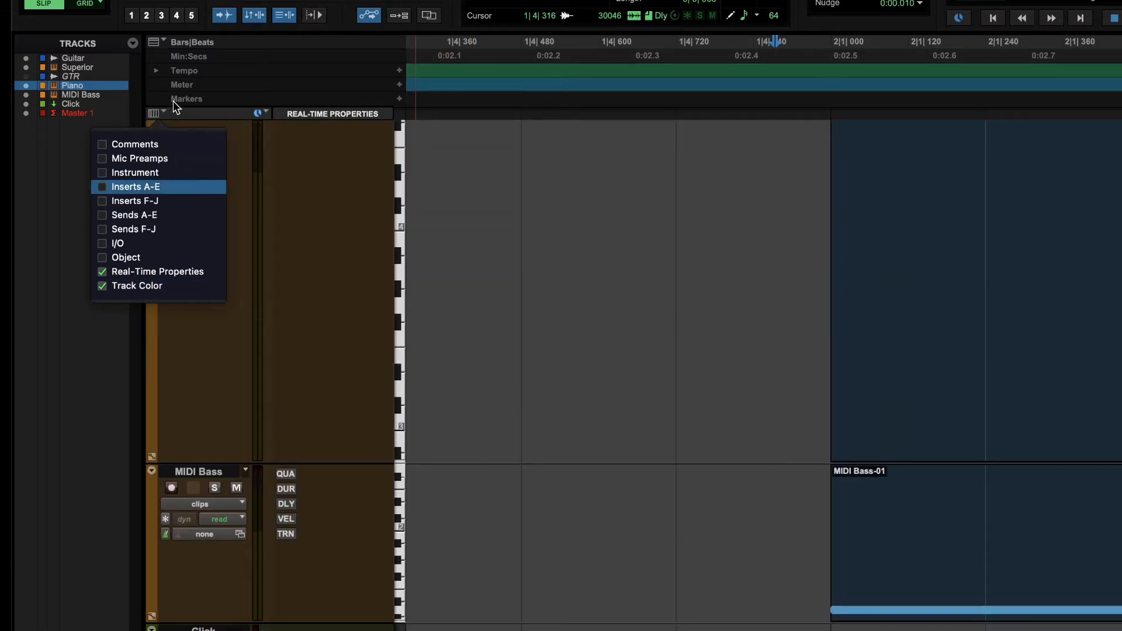
{"action": "left_click", "coordinate": [150, 114]}
{"action": "scroll", "coordinate": [313, 224], "scroll_direction": "up", "scroll_amount": 3}
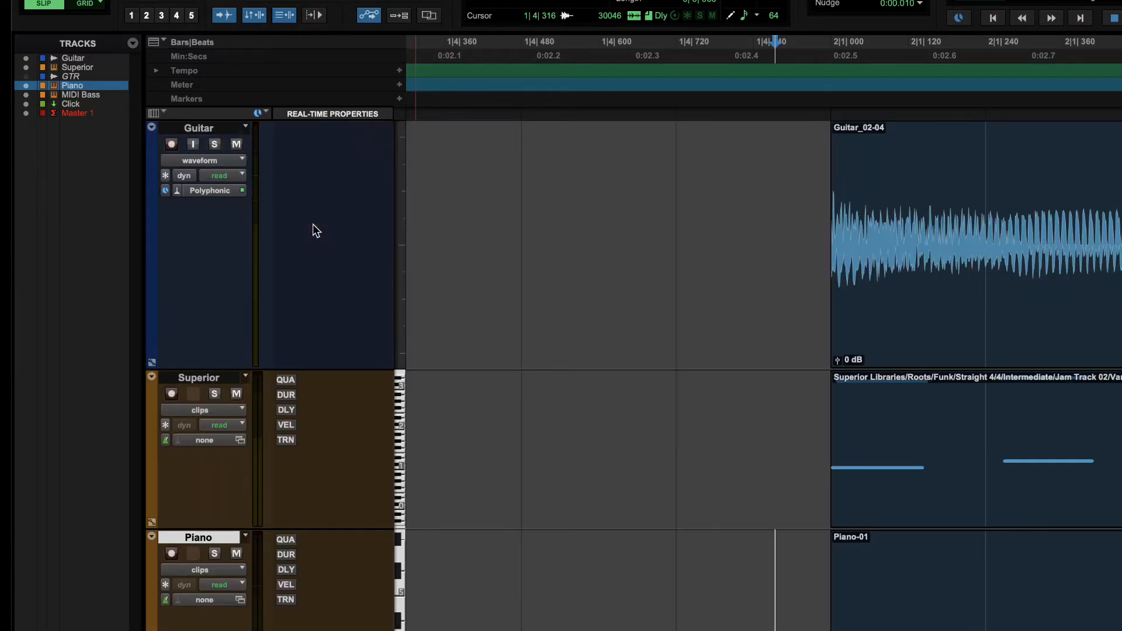
{"action": "scroll", "coordinate": [313, 223], "scroll_direction": "down", "scroll_amount": 4}
{"action": "scroll", "coordinate": [310, 223], "scroll_direction": "up", "scroll_amount": 2}
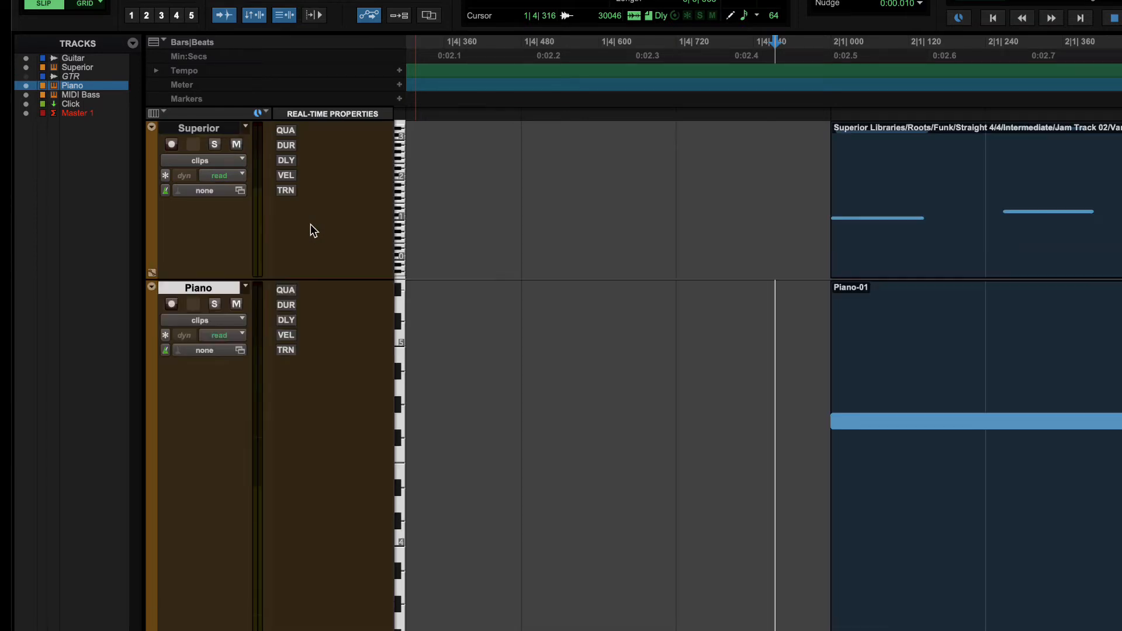
Turn on the quantize, duration, delay, velocity and transpose real-time properties for the Piano track.
{"action": "left_click", "coordinate": [286, 290]}
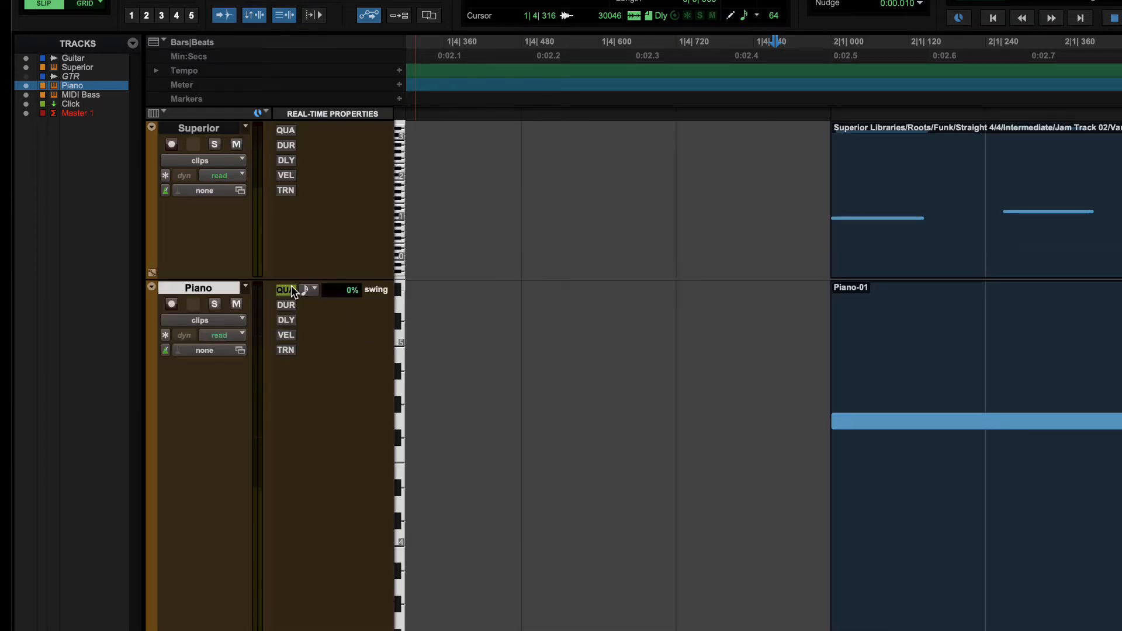
{"action": "left_click", "coordinate": [286, 306]}
{"action": "left_click", "coordinate": [285, 320]}
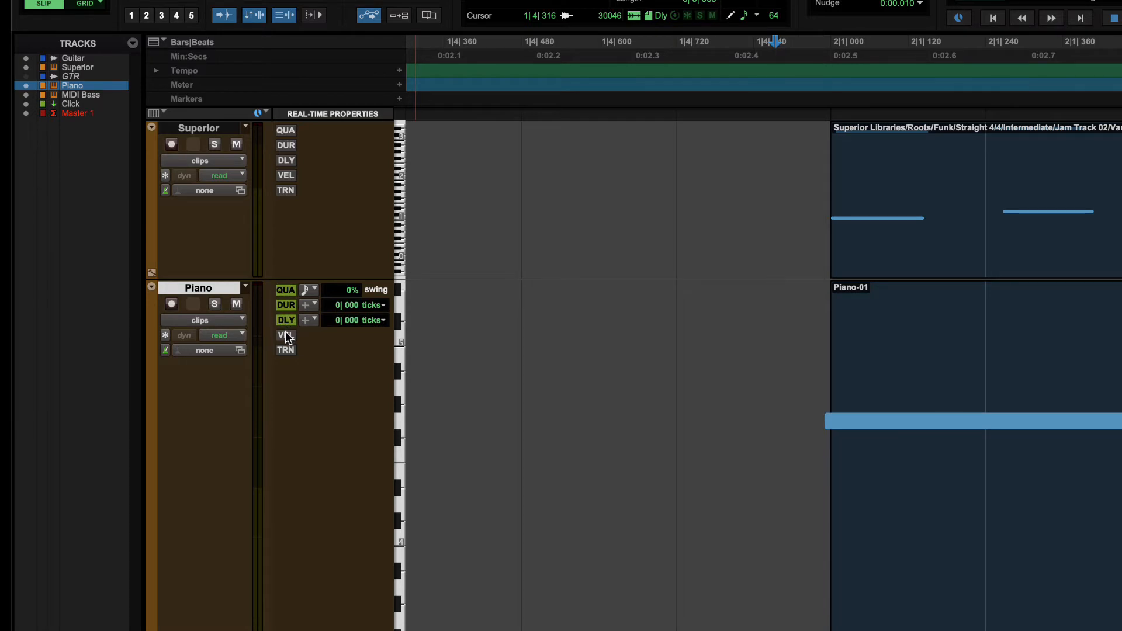
{"action": "left_click", "coordinate": [286, 335]}
{"action": "left_click", "coordinate": [286, 351]}
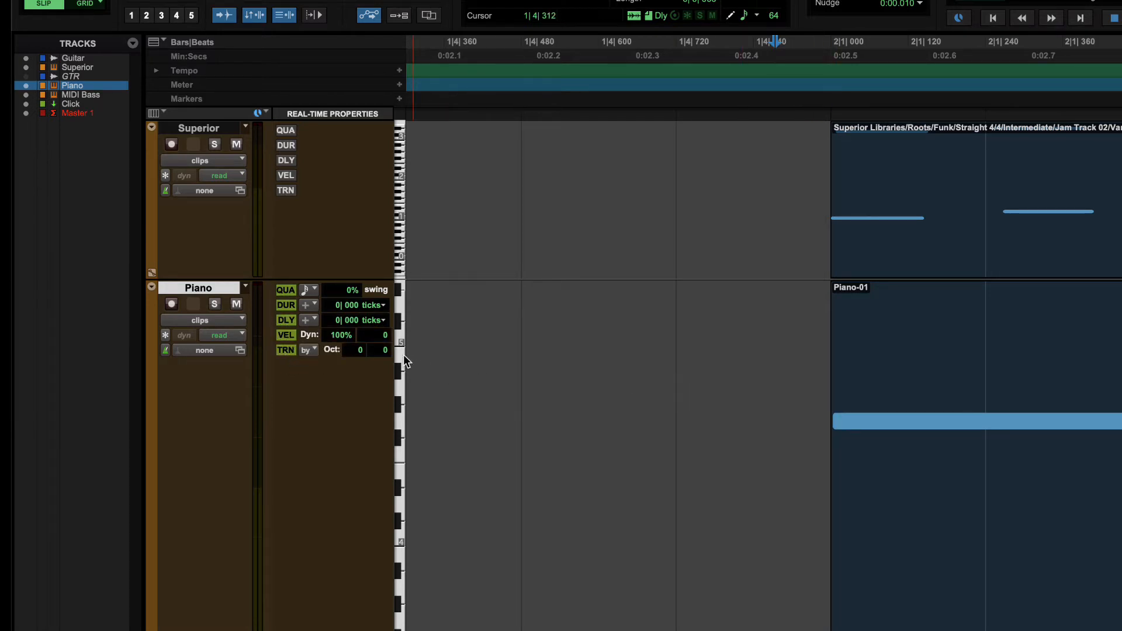
Turn all five real-time properties back off for the Piano track.
{"action": "left_click", "coordinate": [286, 350]}
{"action": "left_click", "coordinate": [285, 334]}
{"action": "left_click", "coordinate": [286, 319]}
{"action": "left_click", "coordinate": [286, 305]}
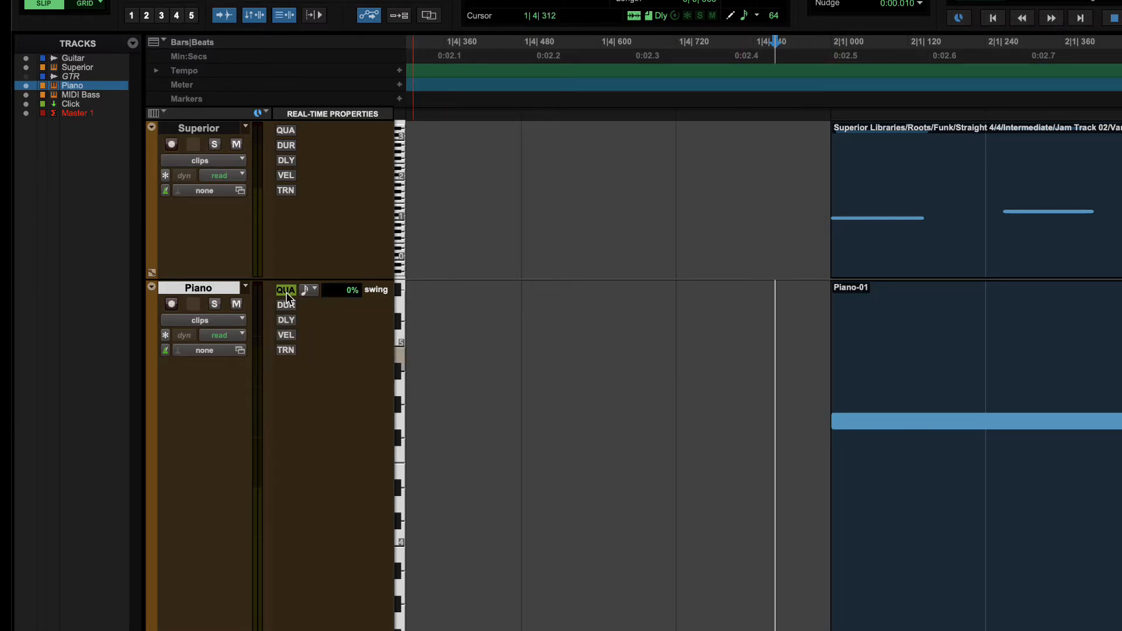
{"action": "left_click", "coordinate": [286, 290]}
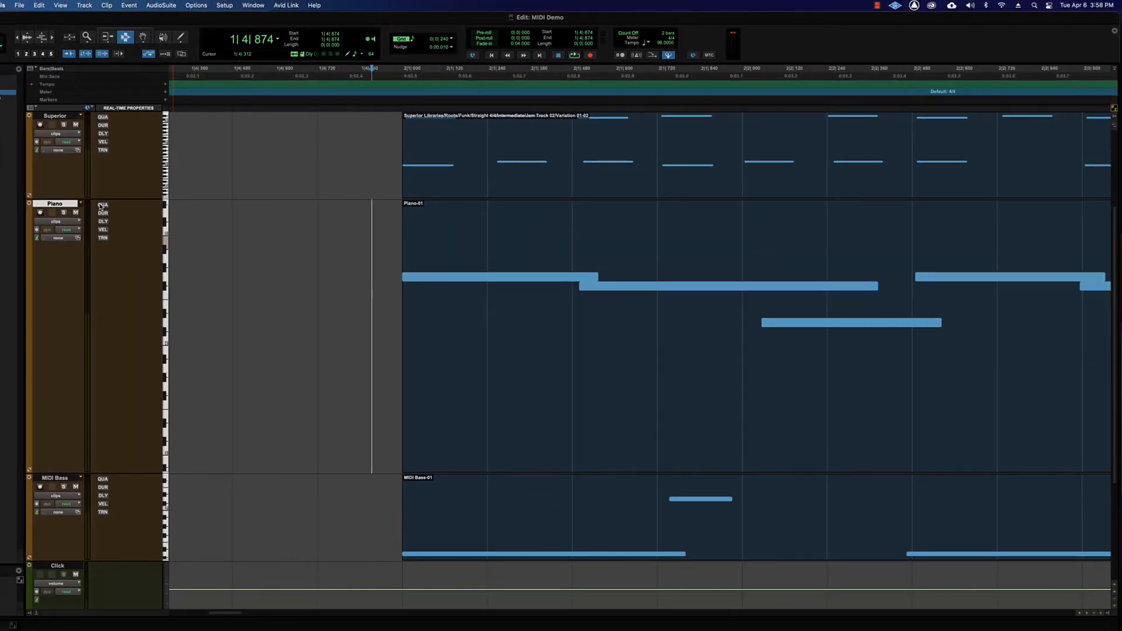
Turn on real-time quantize for the Piano track with a 1/16 note grid.
{"action": "left_click", "coordinate": [130, 217]}
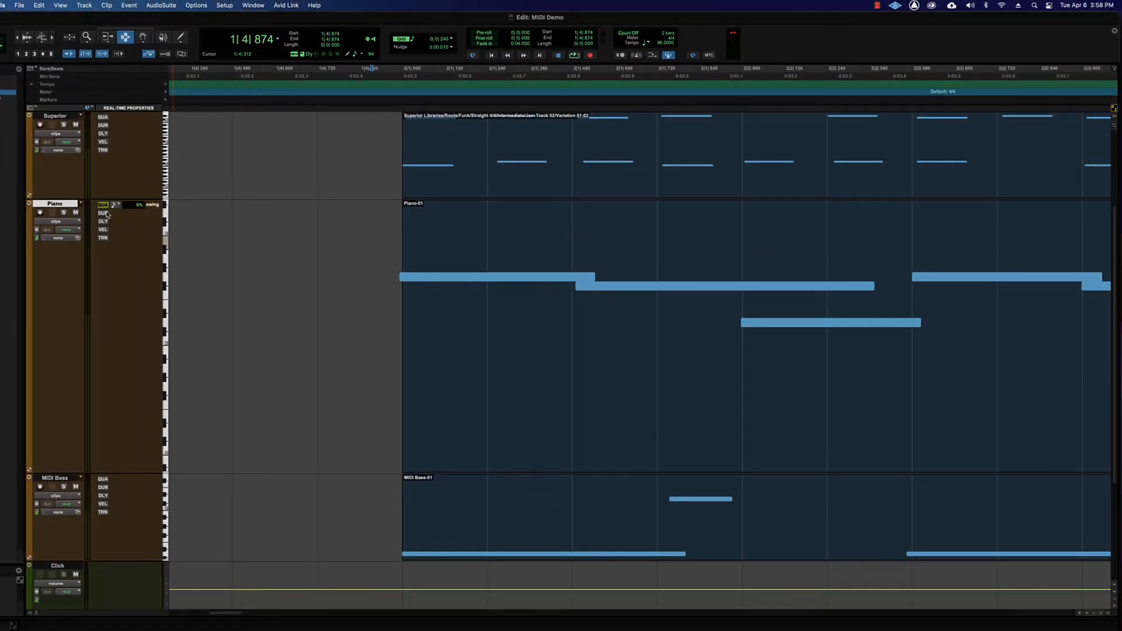
{"action": "left_click", "coordinate": [116, 205]}
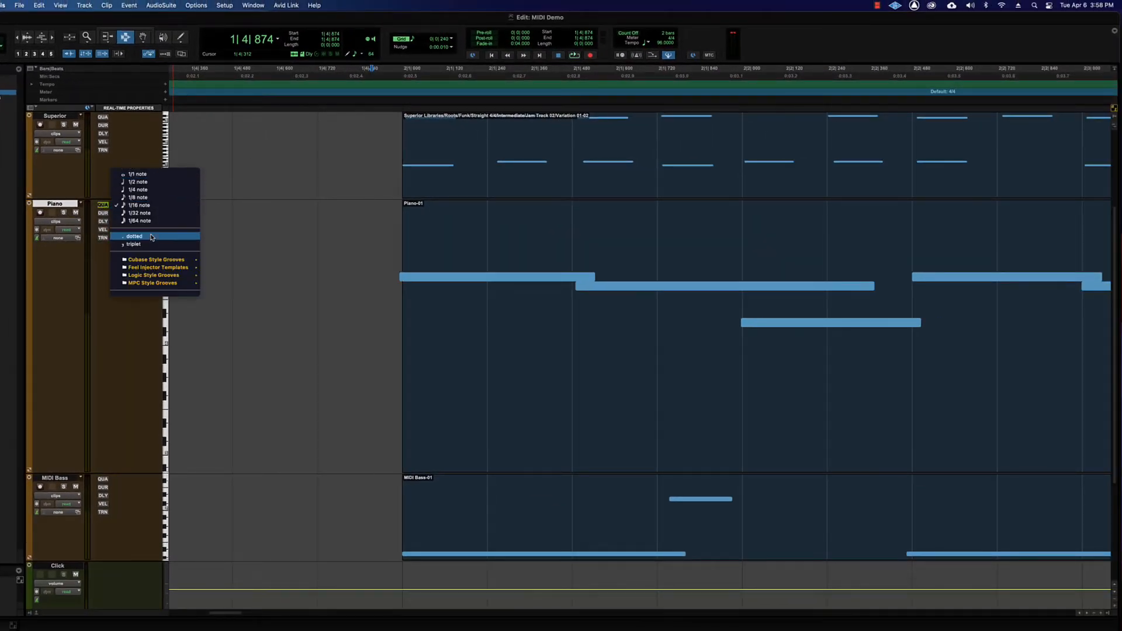
{"action": "left_click", "coordinate": [134, 205]}
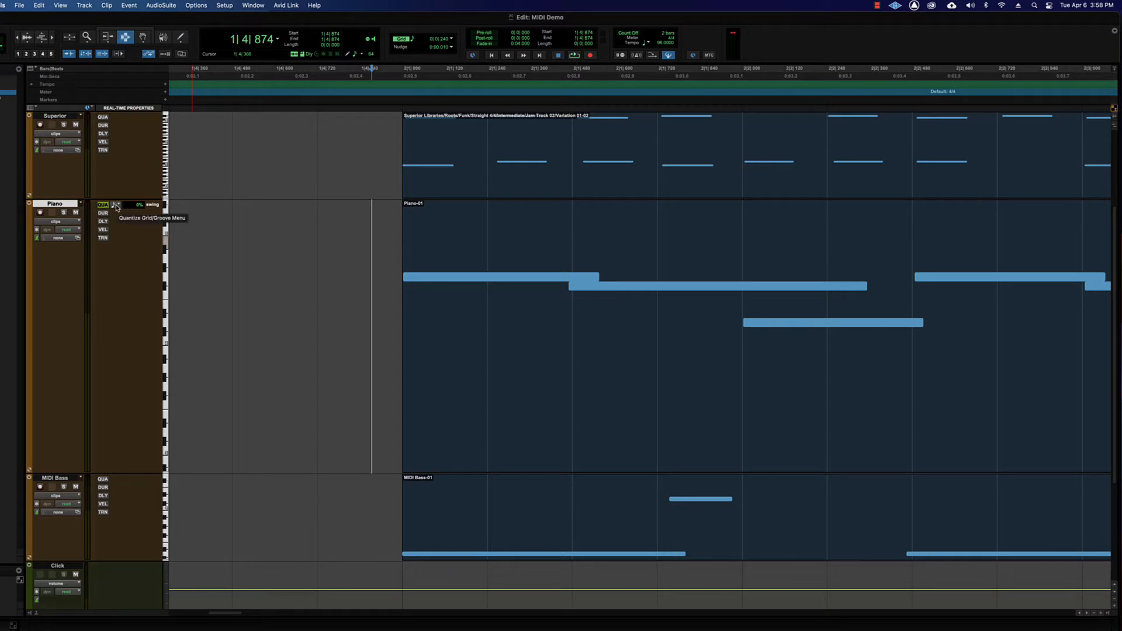
{"action": "left_click", "coordinate": [384, 258]}
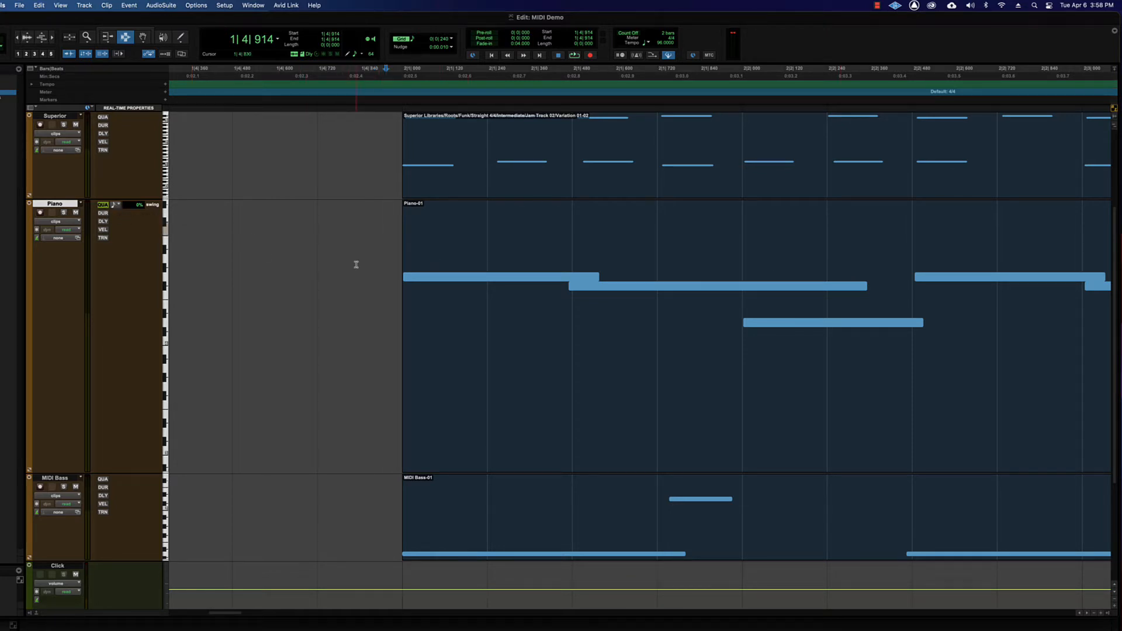
{"action": "left_click", "coordinate": [218, 234]}
Turn off the Piano track's real-time quantize and briefly toggle its transpose property on and off.
{"action": "left_click", "coordinate": [103, 205]}
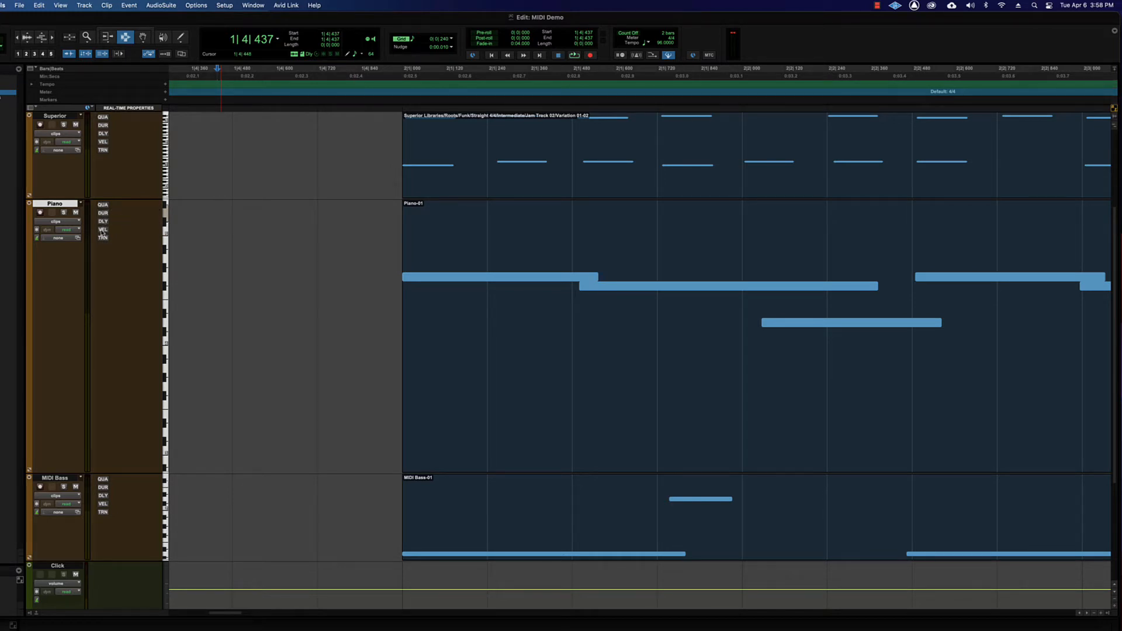
{"action": "left_click", "coordinate": [103, 238]}
{"action": "left_click", "coordinate": [103, 239]}
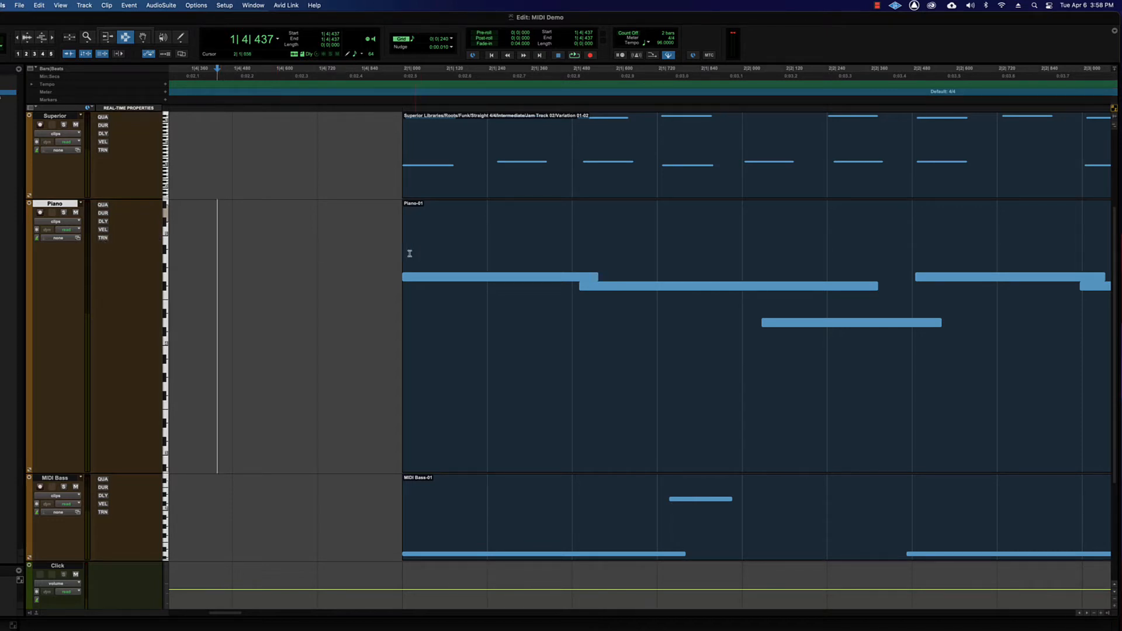
Select and deselect the opening Piano notes, and toggle the track's real-time quantize on and off to compare the note timing.
{"action": "left_click_drag", "start_coordinate": [368, 262], "coordinate": [959, 287]}
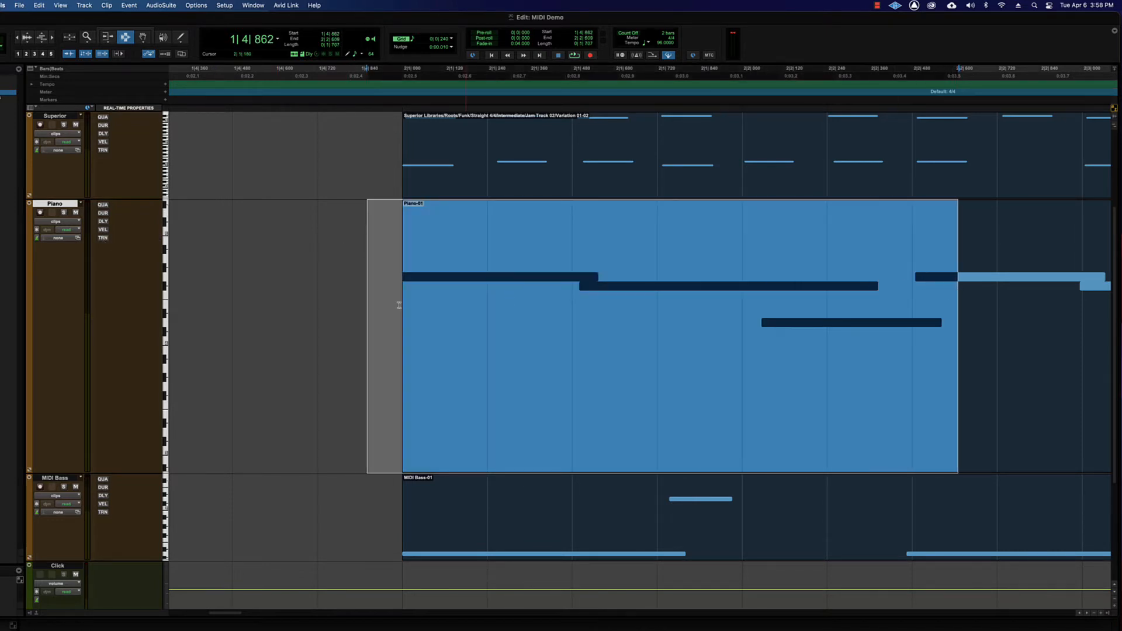
{"action": "left_click", "coordinate": [330, 303]}
{"action": "left_click", "coordinate": [103, 205]}
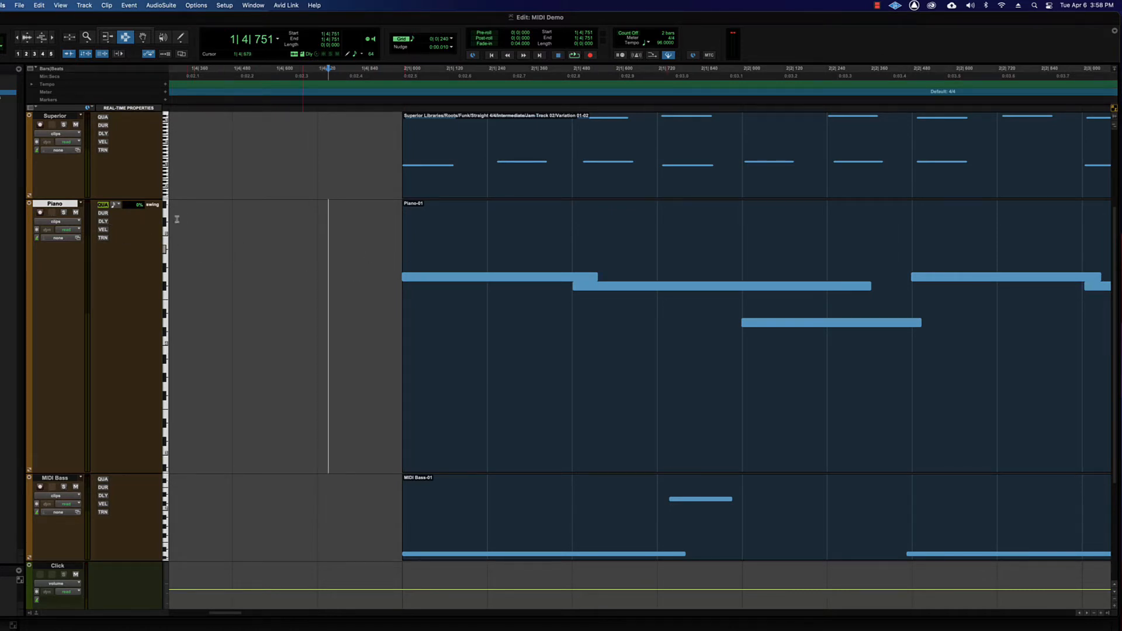
{"action": "left_click", "coordinate": [103, 205]}
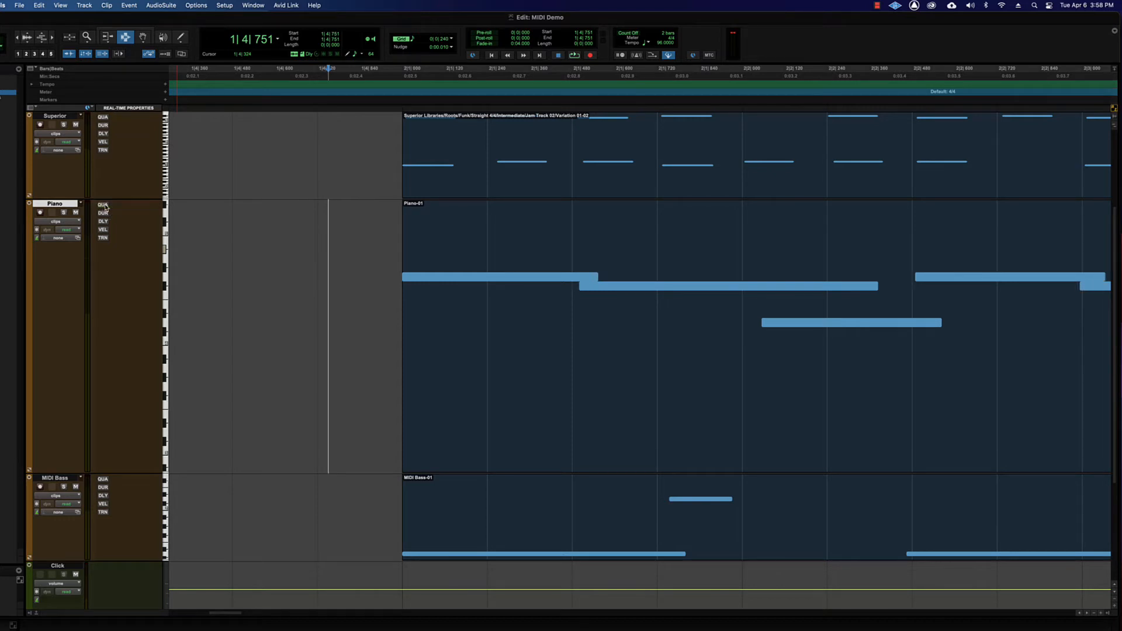
{"action": "left_click", "coordinate": [360, 266]}
{"action": "left_click", "coordinate": [383, 263]}
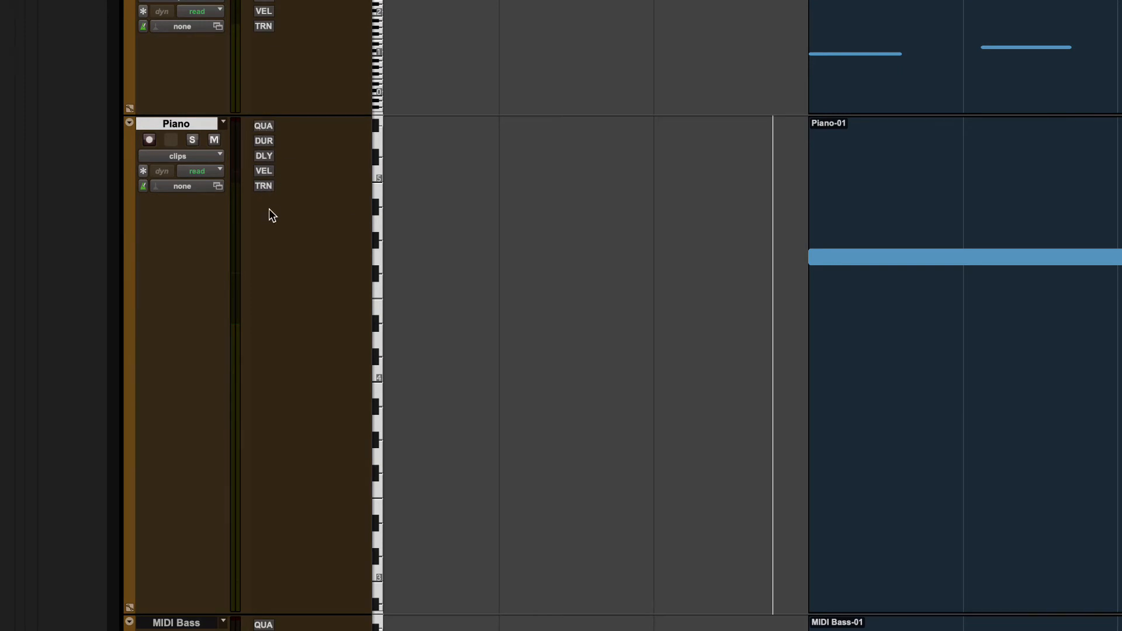
Separate the first section of the Piano clip, from bar 2 to about bar 6½, into its own clip.
{"action": "left_click", "coordinate": [772, 283]}
{"action": "key", "text": "super+bracketleft"}
{"action": "key", "text": "super+bracketleft"}
{"action": "key", "text": "super+bracketleft"}
{"action": "key", "text": "super+bracketleft"}
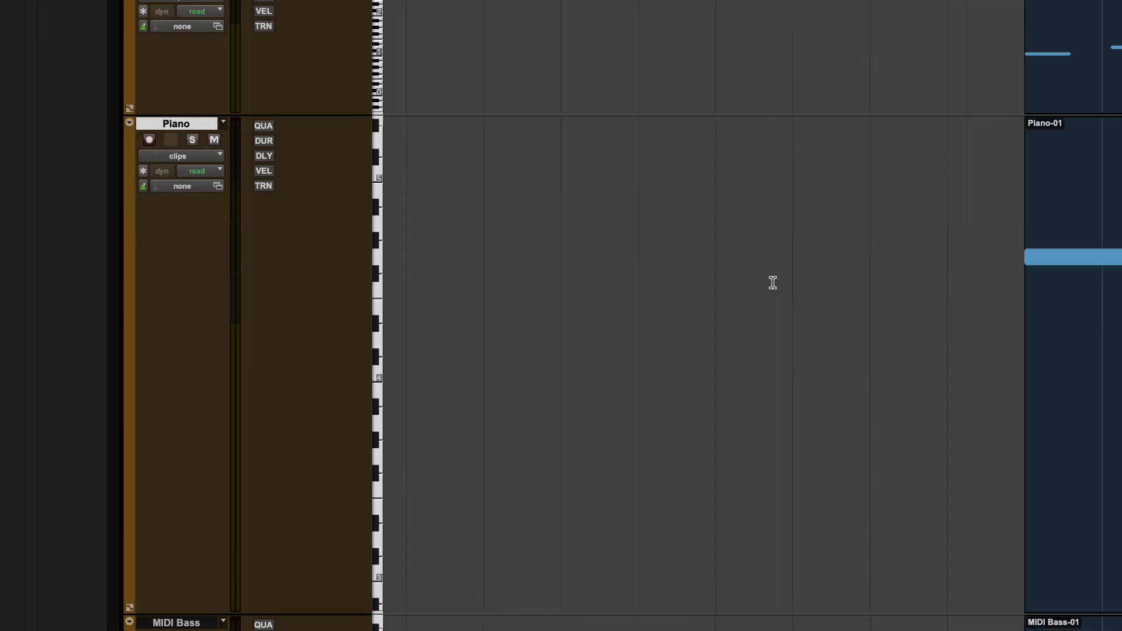
{"action": "key", "text": "super+bracketleft"}
{"action": "left_click_drag", "start_coordinate": [813, 282], "coordinate": [442, 300]}
{"action": "key", "text": "super+e"}
{"action": "left_click", "coordinate": [872, 310]}
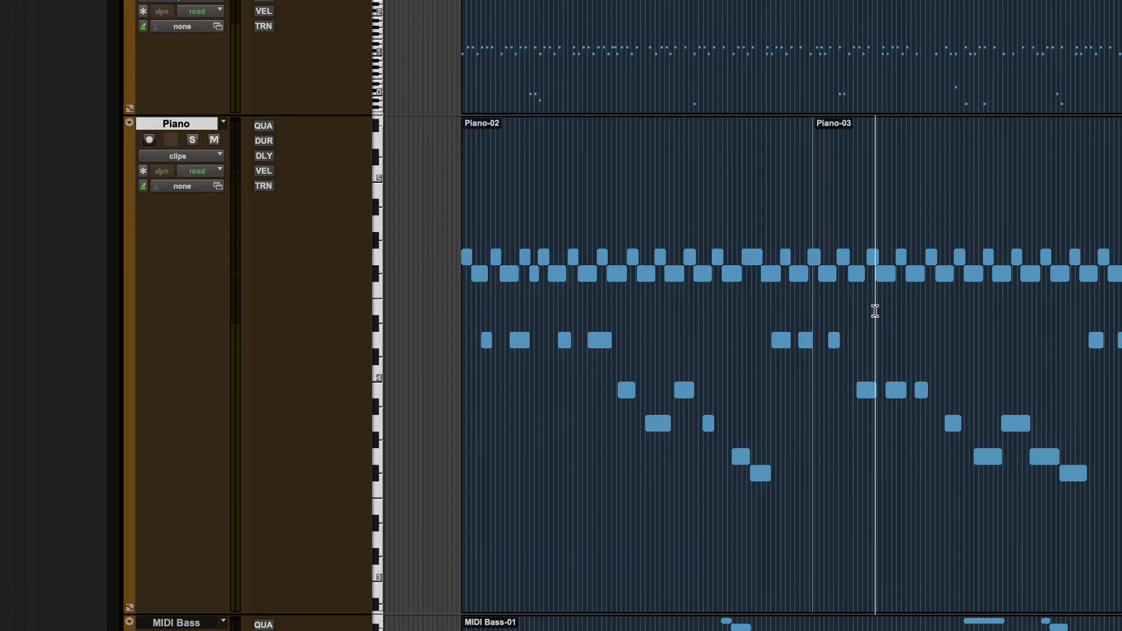
Select the first Piano clip with the Grabber tool and open its MIDI Real-Time Properties window.
{"action": "key", "text": "super+4"}
{"action": "left_click", "coordinate": [686, 304]}
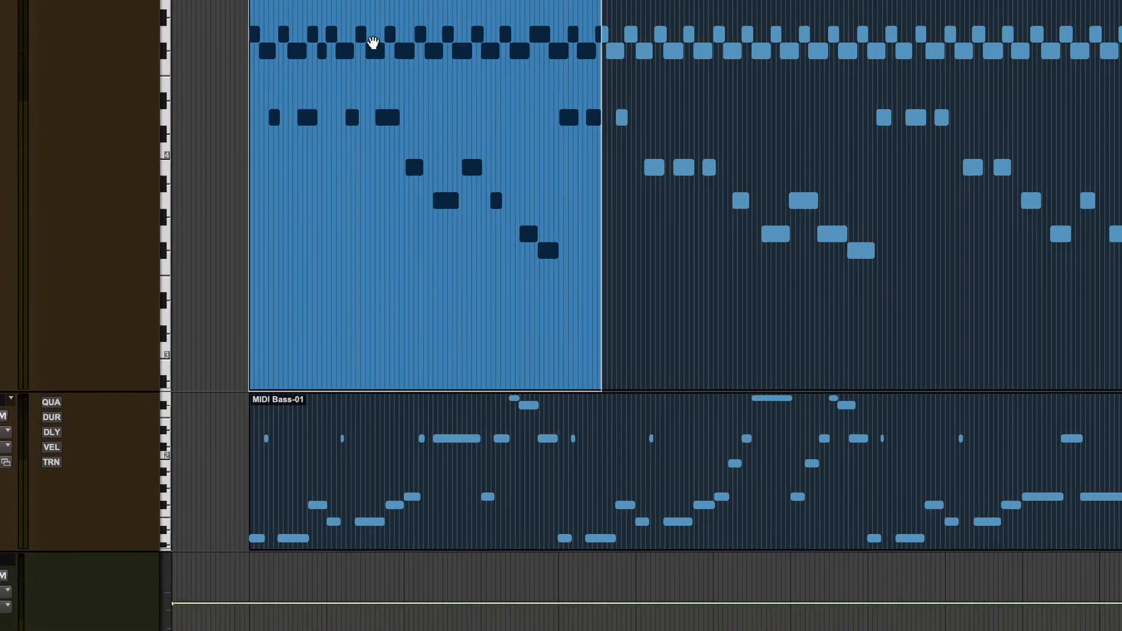
{"action": "right_click", "coordinate": [585, 264]}
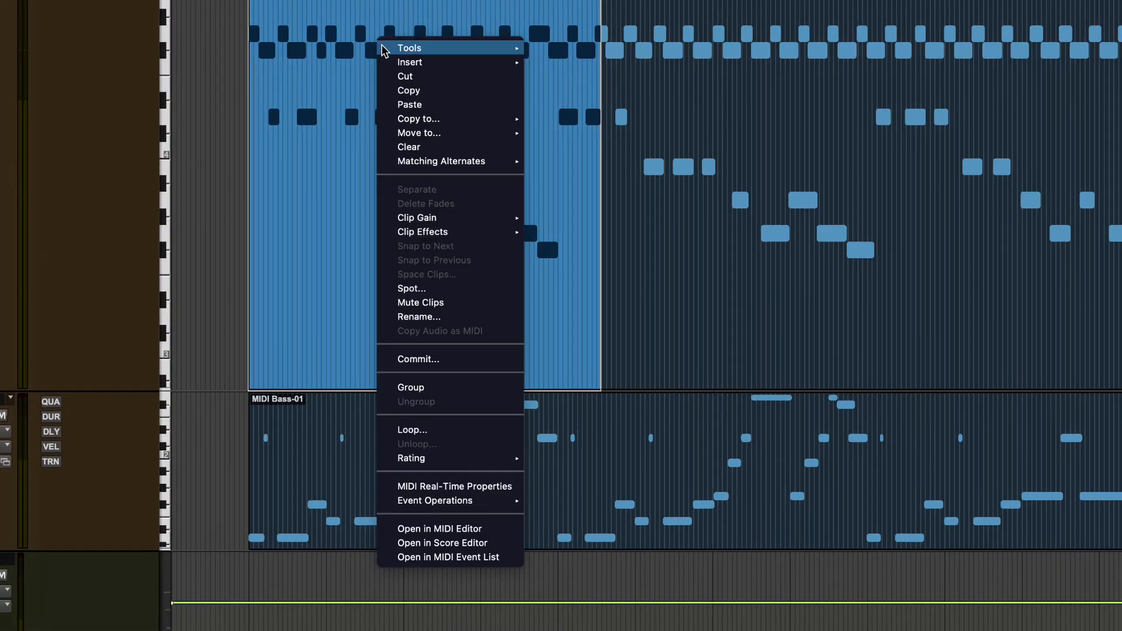
{"action": "left_click", "coordinate": [353, 19]}
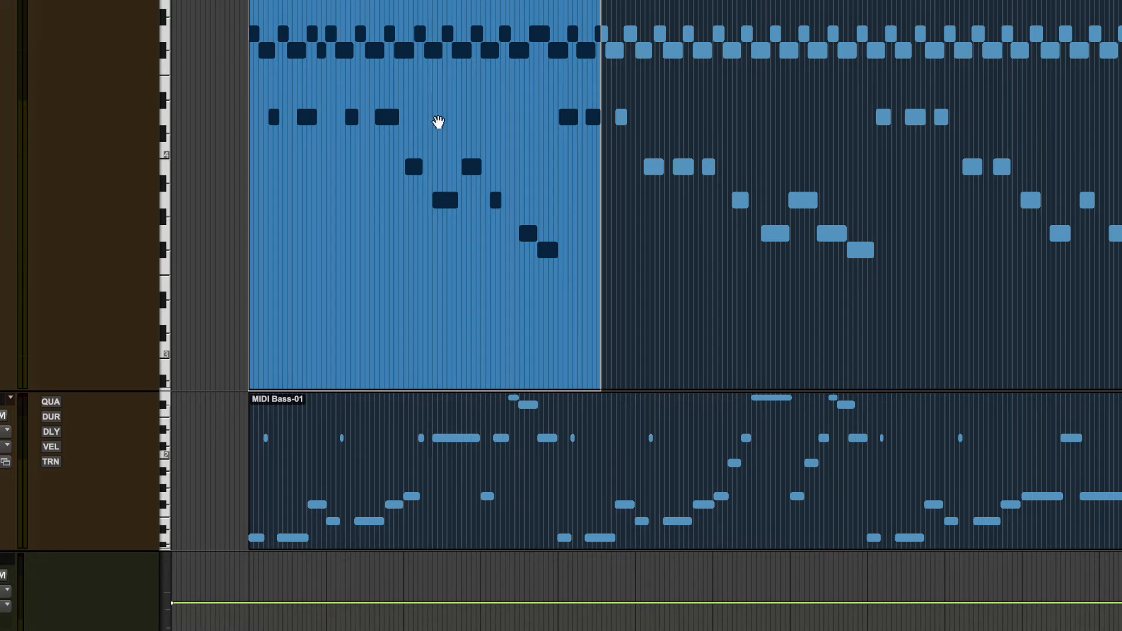
{"action": "right_click", "coordinate": [369, 79]}
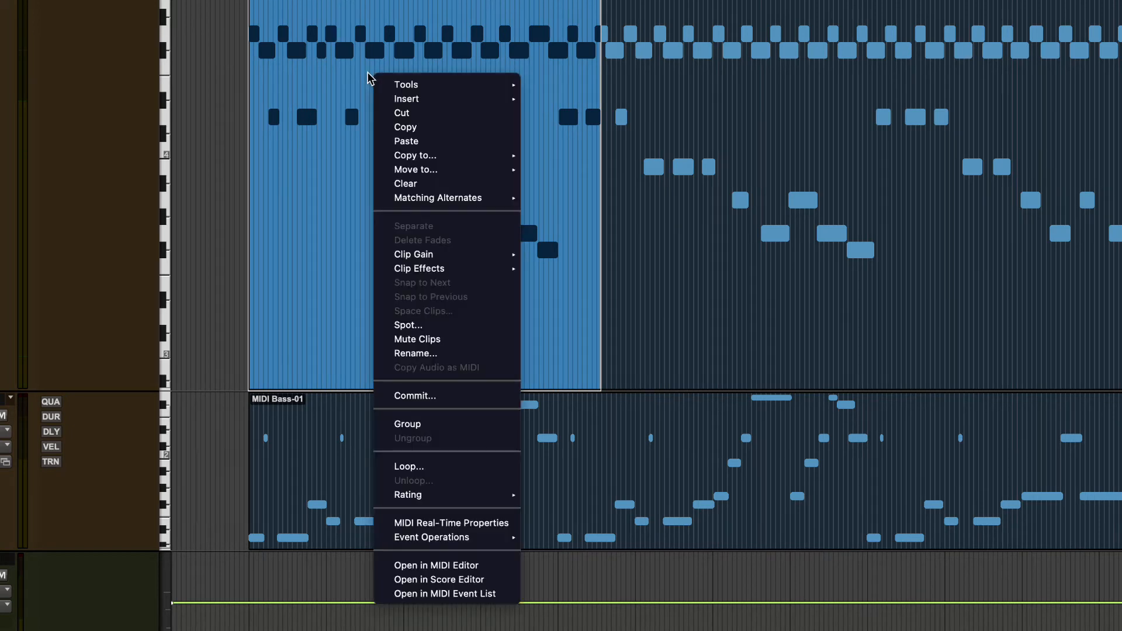
{"action": "left_click", "coordinate": [426, 42]}
{"action": "right_click", "coordinate": [429, 39]}
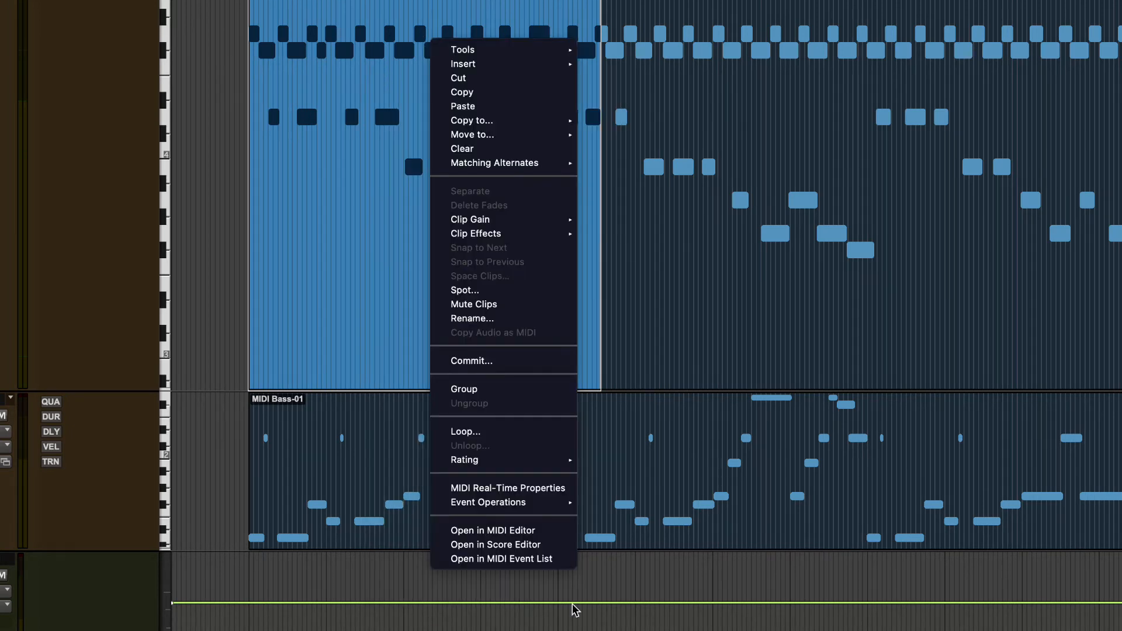
{"action": "left_click", "coordinate": [480, 488]}
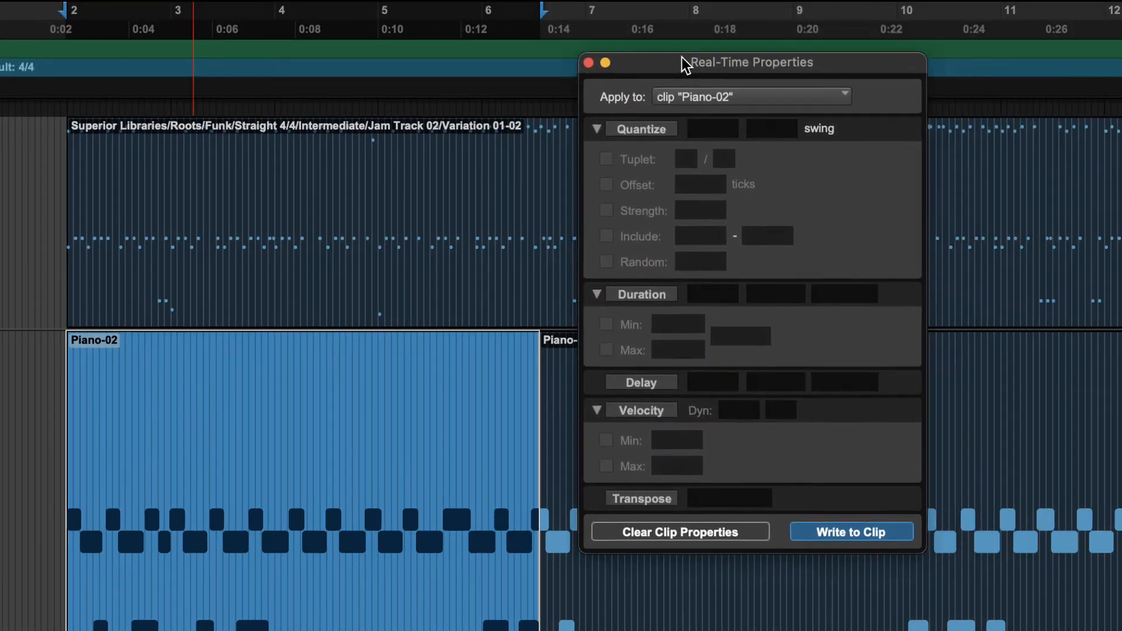
{"action": "left_click_drag", "start_coordinate": [682, 57], "coordinate": [669, 51]}
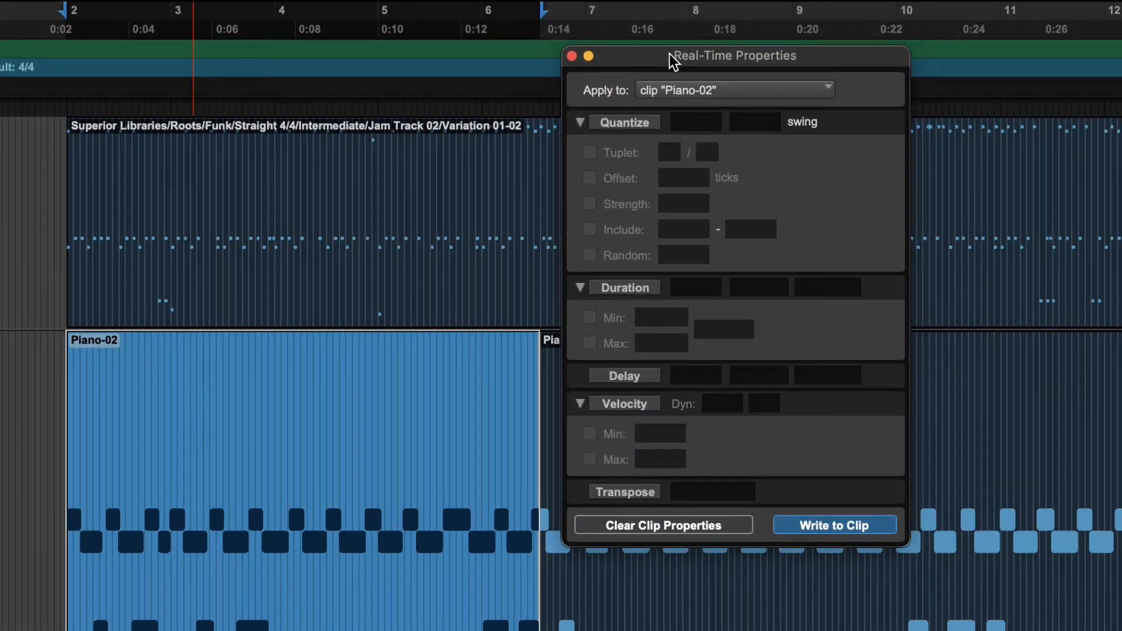
Open the Event Operations Quantize window beside Real-Time Properties to compare their options, and close it.
{"action": "left_click_drag", "start_coordinate": [668, 58], "coordinate": [654, 57]}
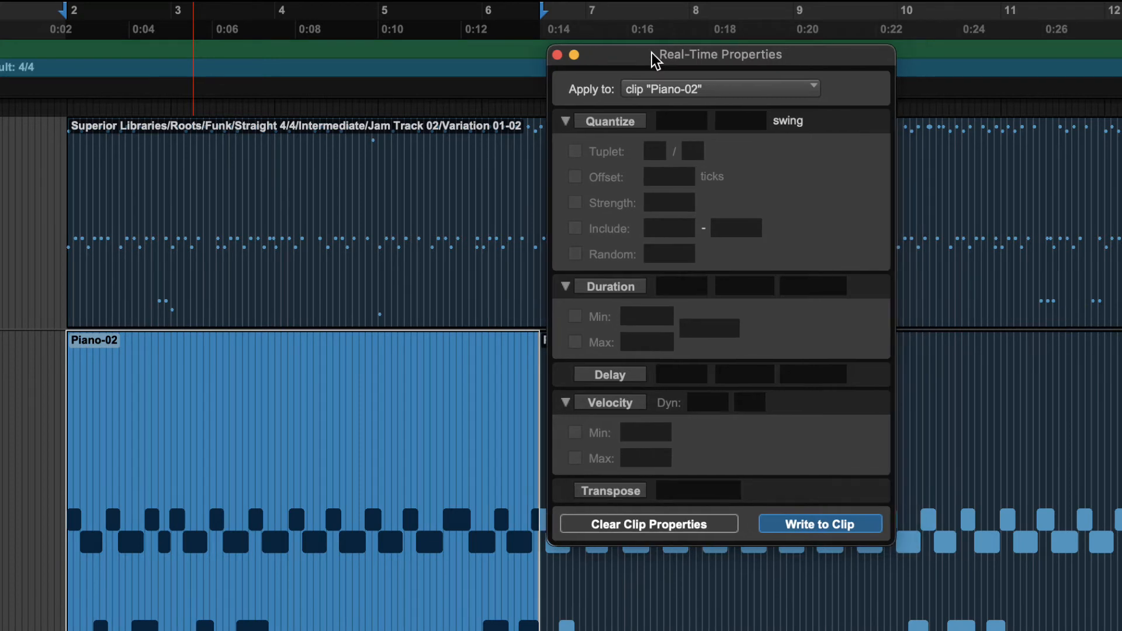
{"action": "left_click", "coordinate": [3, 1]}
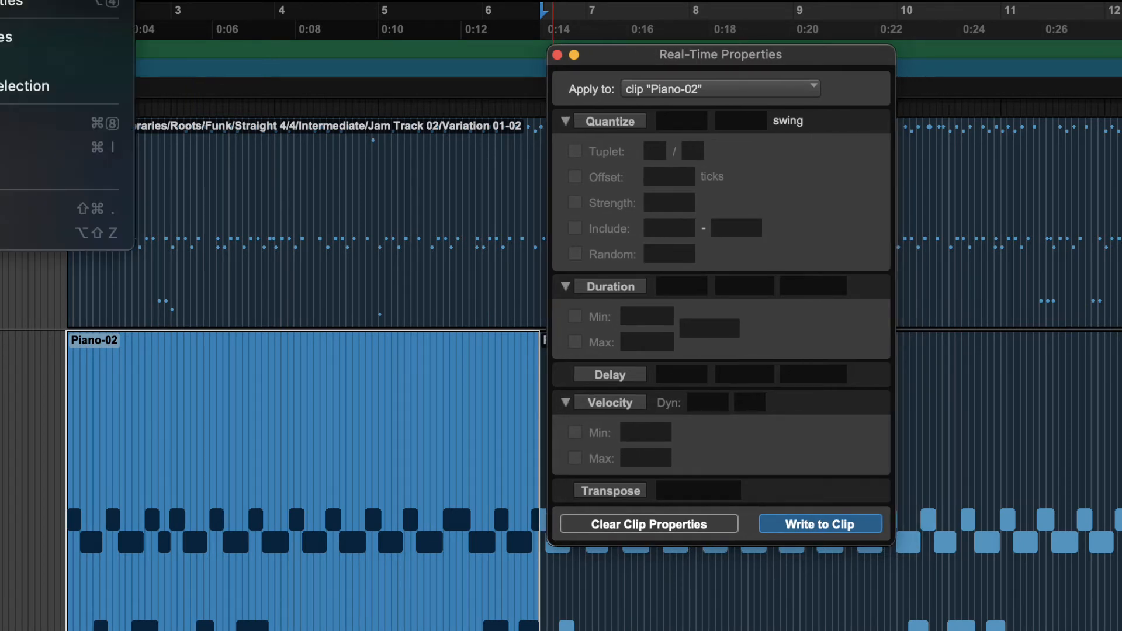
{"action": "mouse_move", "coordinate": [59, 1]}
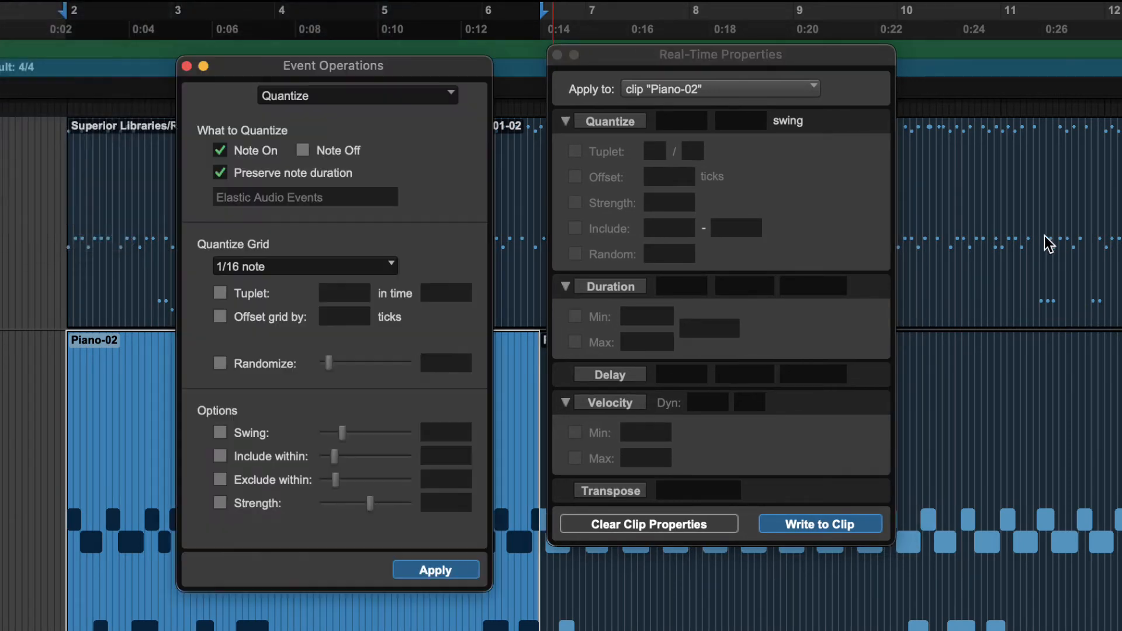
{"action": "left_click_drag", "start_coordinate": [362, 65], "coordinate": [416, 45]}
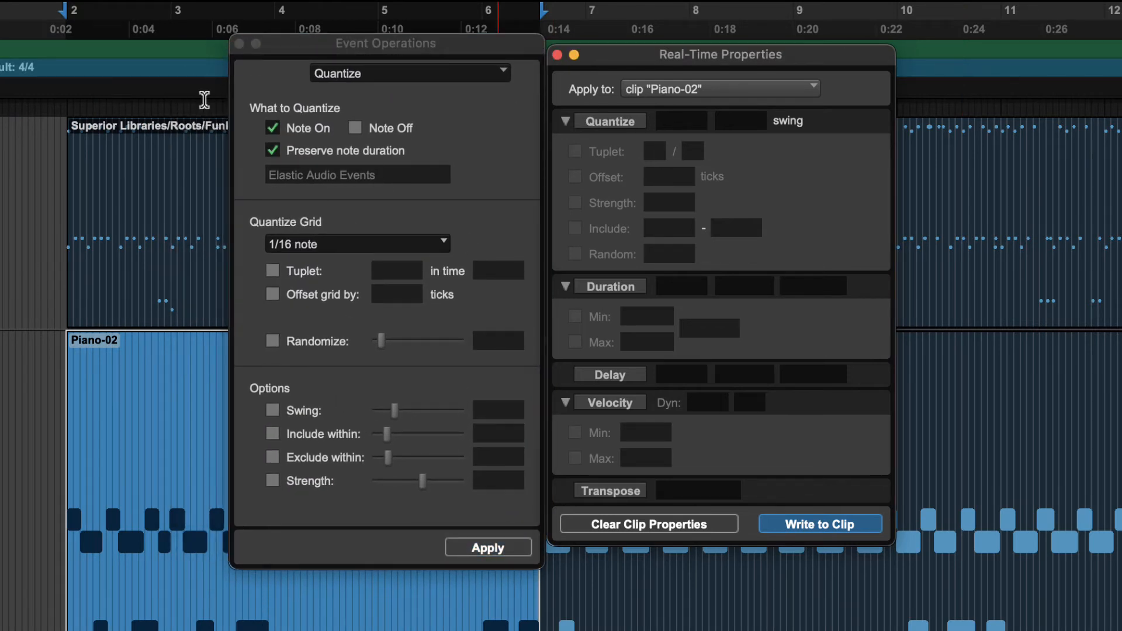
{"action": "left_click", "coordinate": [239, 43]}
{"action": "left_click", "coordinate": [464, 50]}
{"action": "left_click_drag", "start_coordinate": [704, 58], "coordinate": [454, 71]}
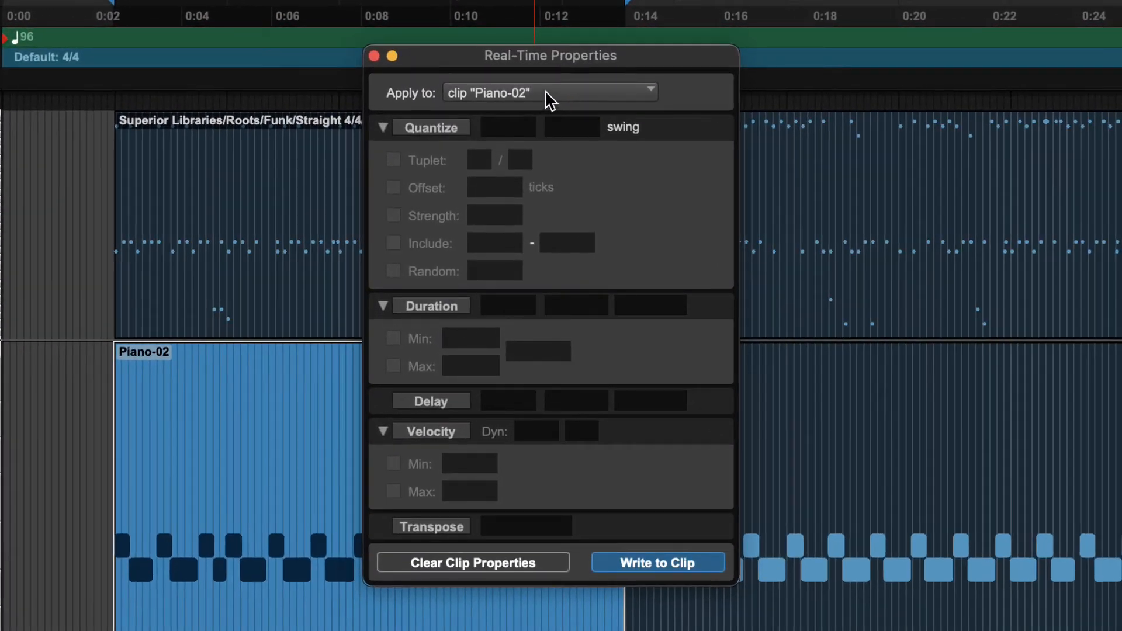
Keep the real-time properties applied to the clip Piano-02, uncover the clip, and toggle its quantize on and off.
{"action": "left_click", "coordinate": [536, 61]}
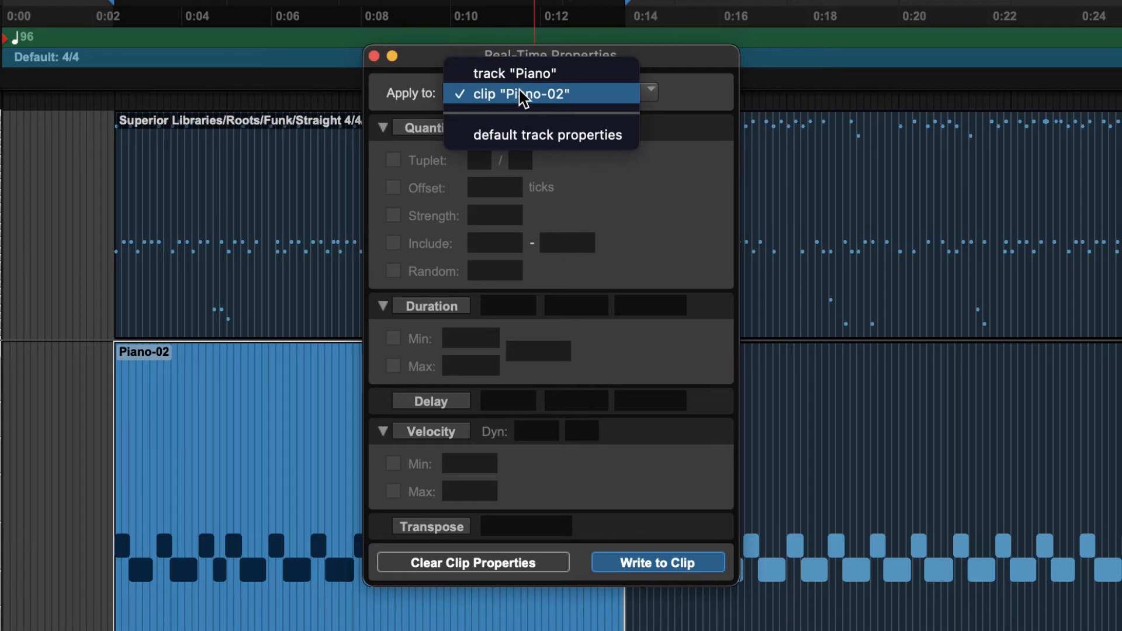
{"action": "left_click", "coordinate": [568, 96]}
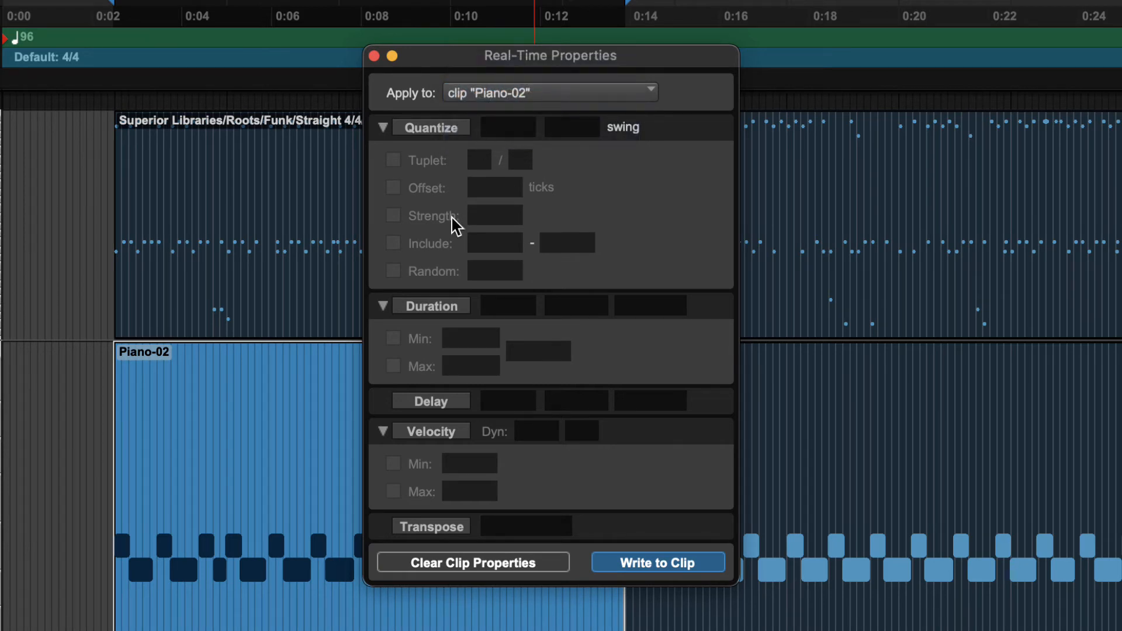
{"action": "left_click_drag", "start_coordinate": [497, 57], "coordinate": [917, 110]}
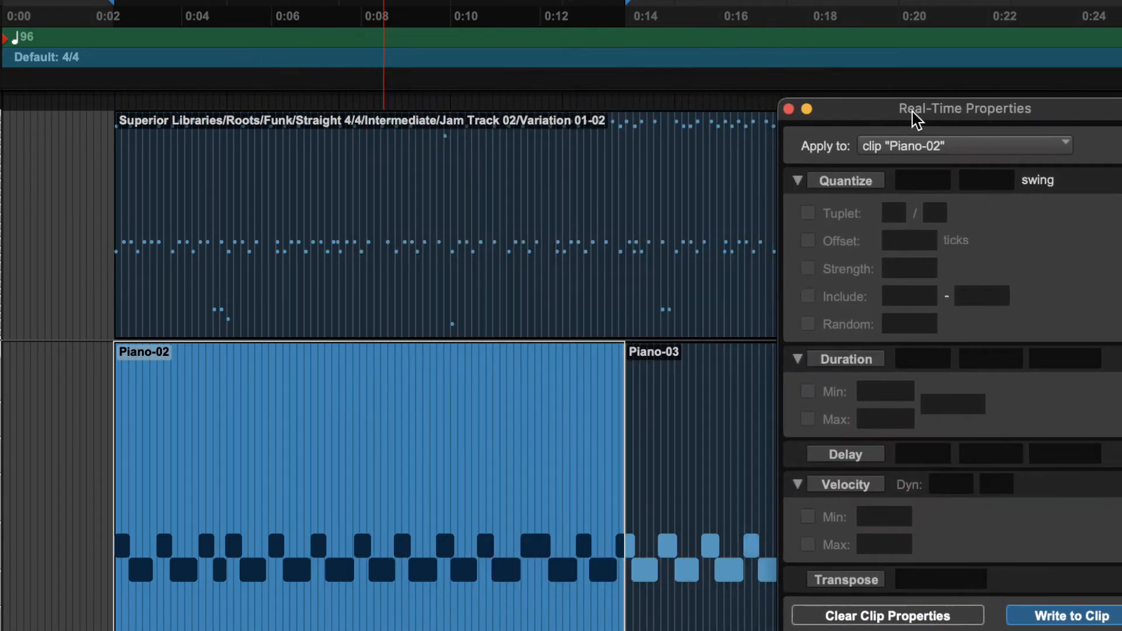
{"action": "left_click", "coordinate": [861, 185]}
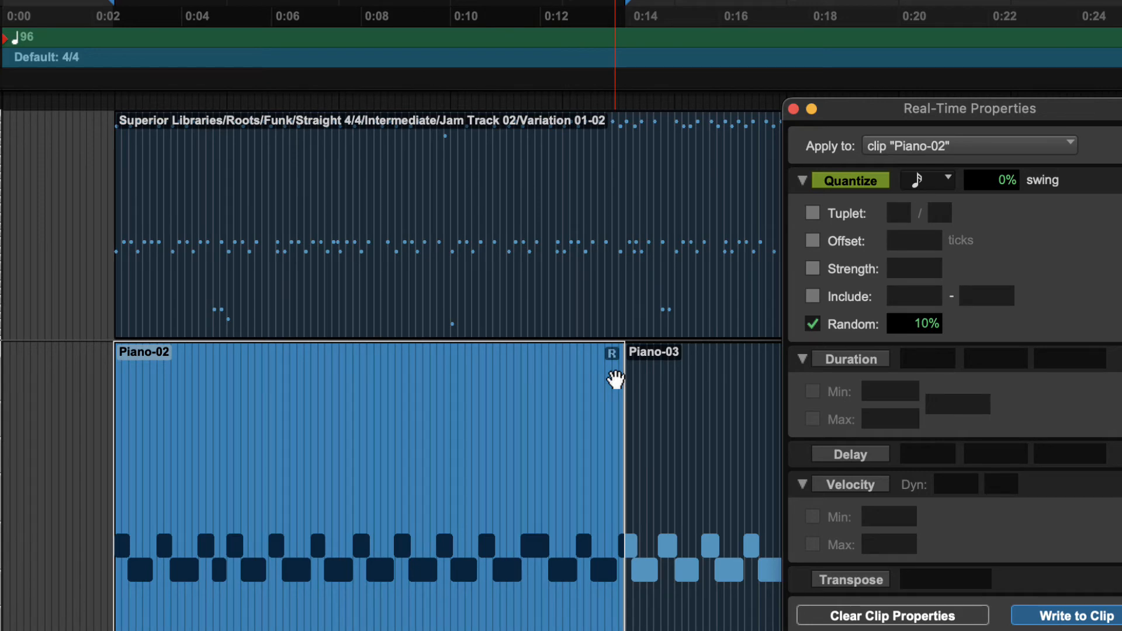
{"action": "left_click", "coordinate": [854, 182]}
Apply the real-time properties to the Piano track instead, and toggle the track's quantize on and off.
{"action": "left_click", "coordinate": [939, 146]}
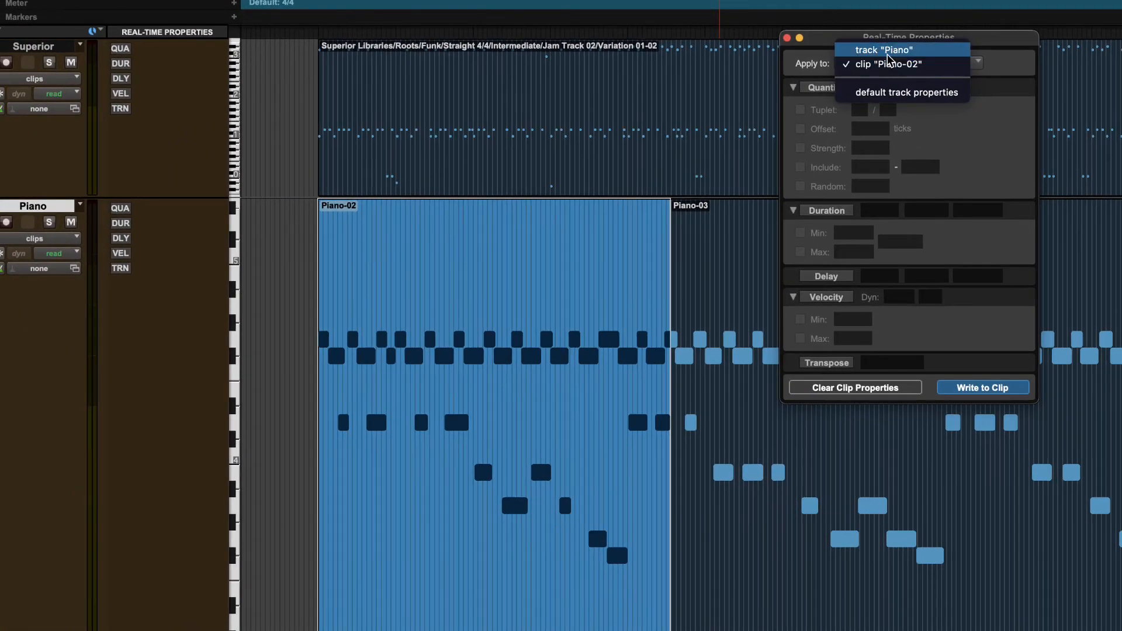
{"action": "left_click", "coordinate": [885, 51]}
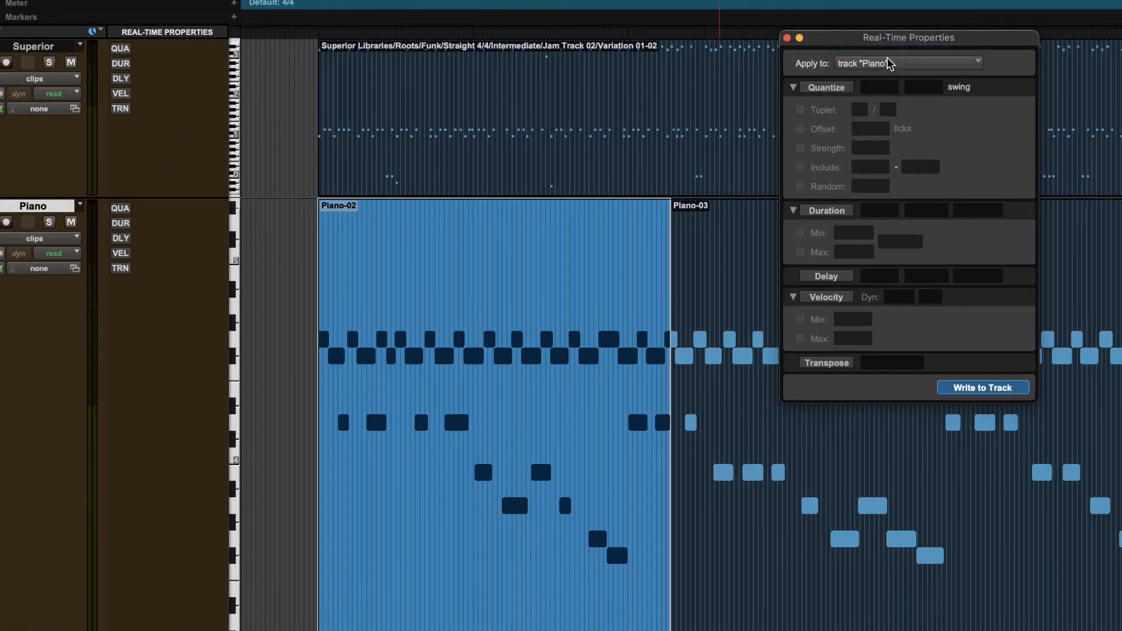
{"action": "left_click", "coordinate": [827, 88]}
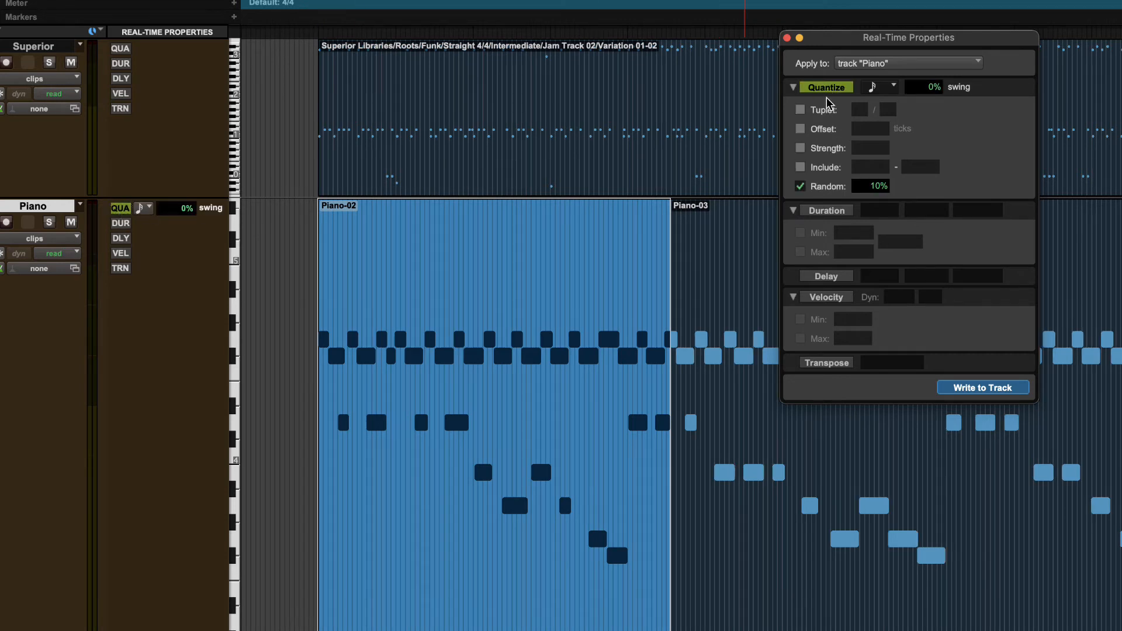
{"action": "left_click", "coordinate": [888, 64]}
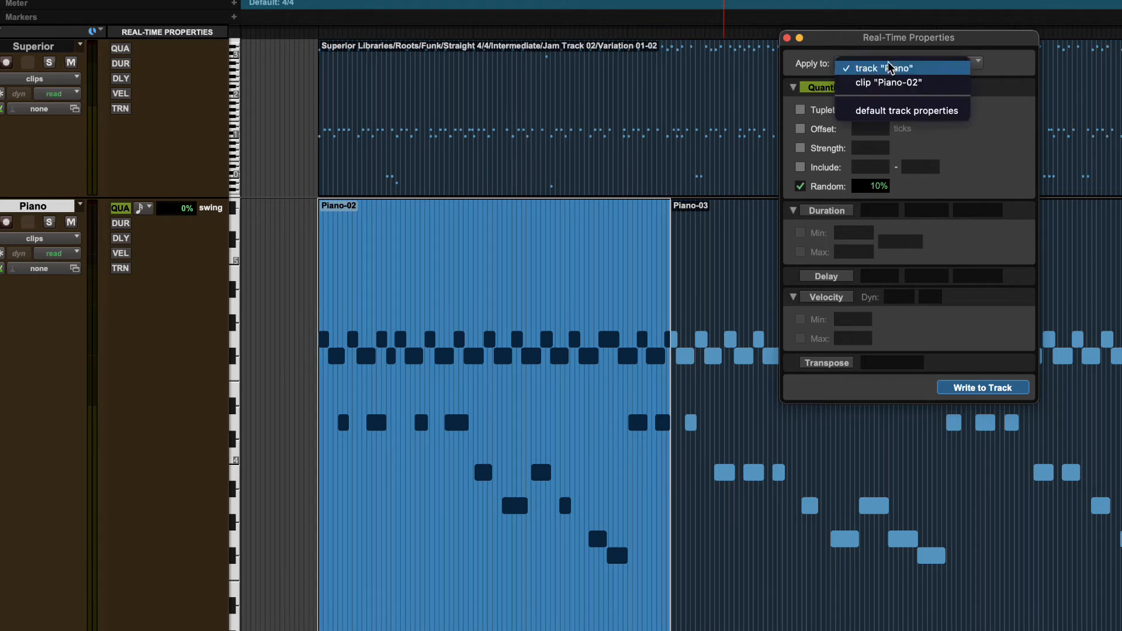
{"action": "left_click", "coordinate": [811, 62]}
{"action": "left_click", "coordinate": [821, 92]}
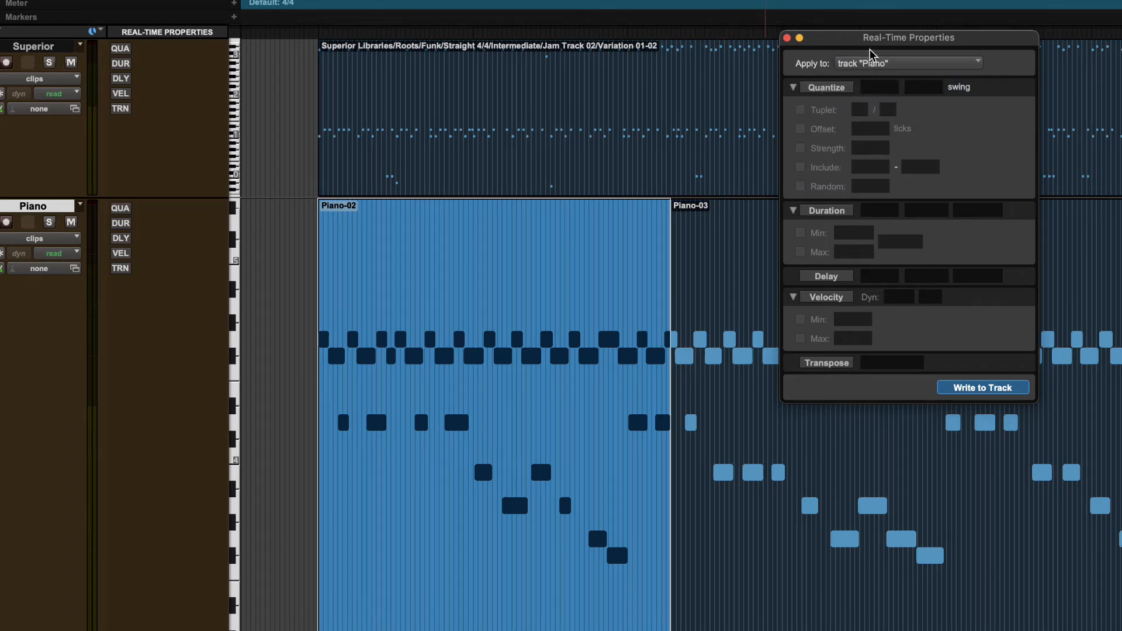
Review the available property targets, and collapse and re-expand the Quantize, Duration and Velocity sections.
{"action": "left_click_drag", "start_coordinate": [898, 40], "coordinate": [813, 43]}
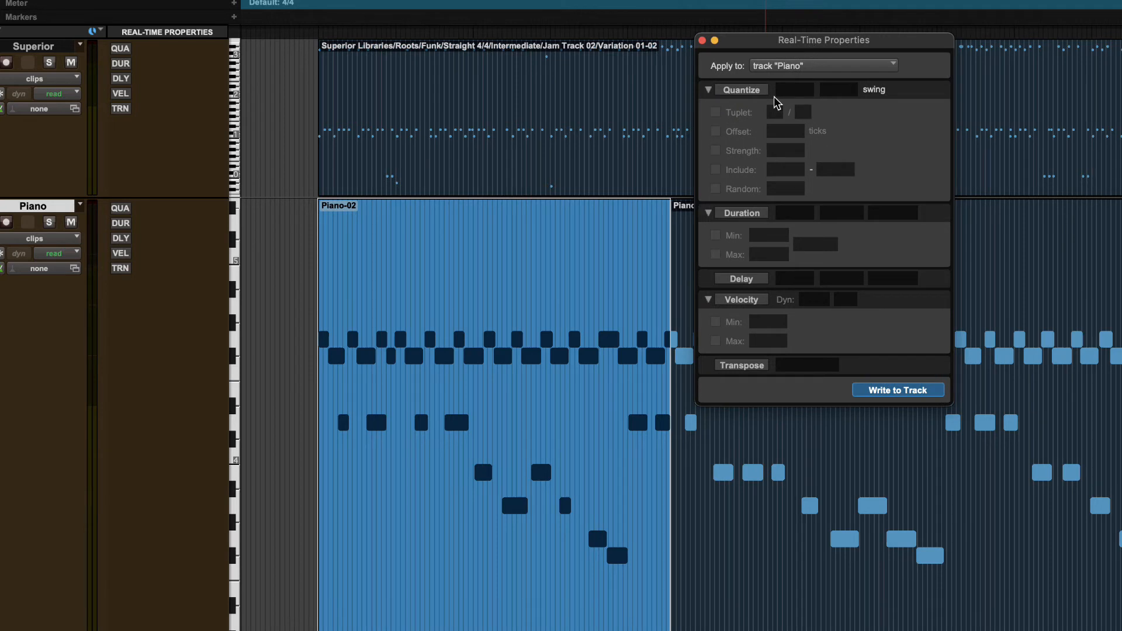
{"action": "left_click", "coordinate": [790, 71]}
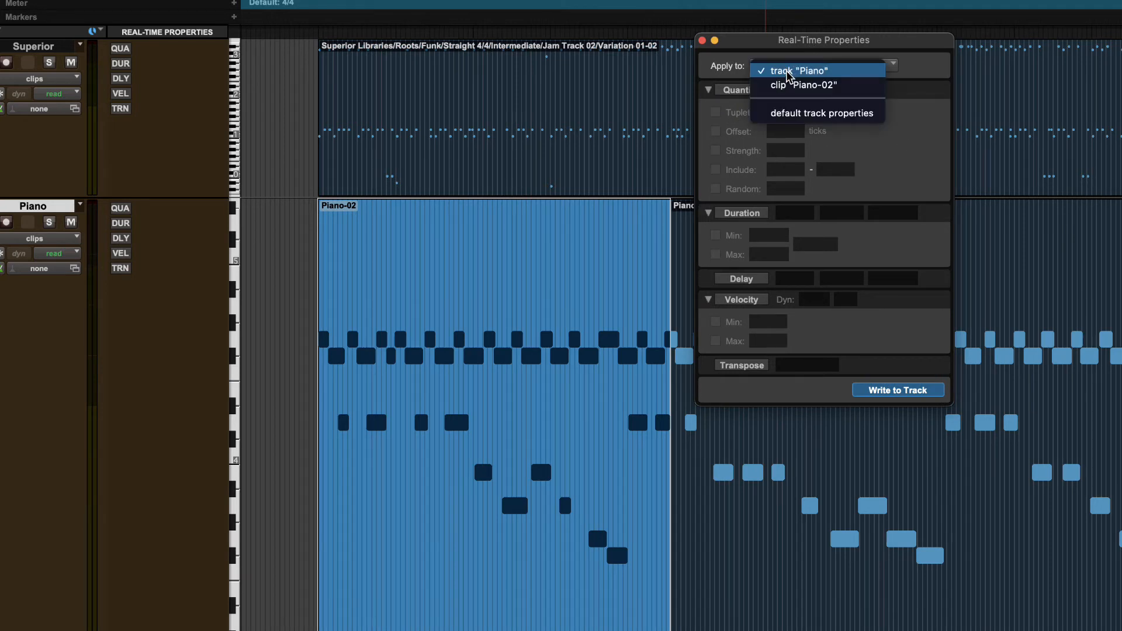
{"action": "left_click", "coordinate": [849, 52]}
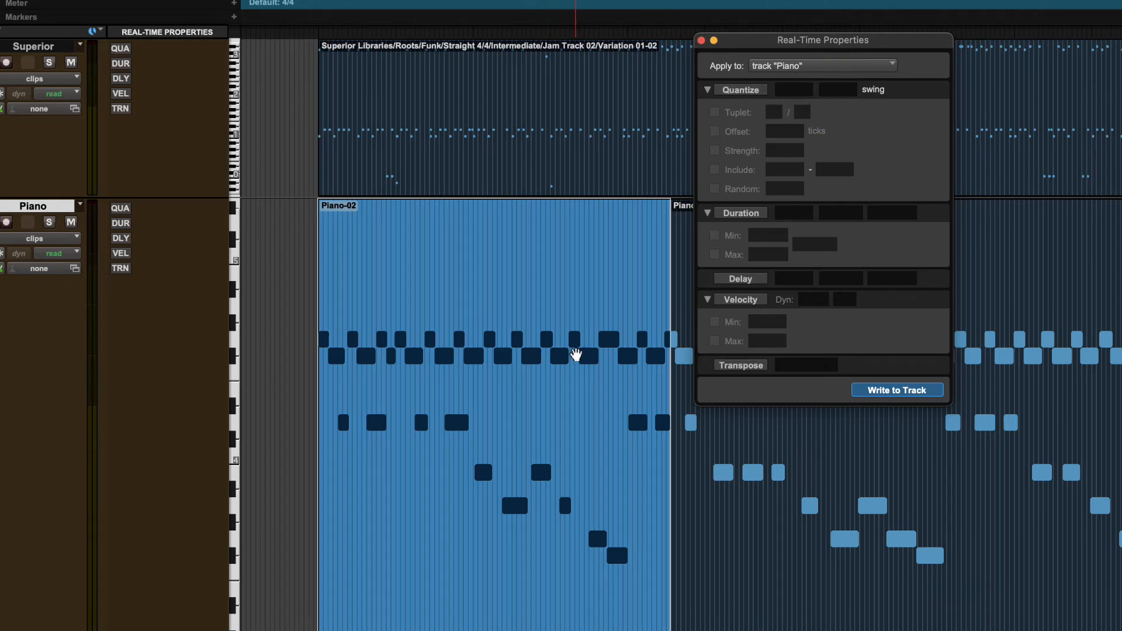
{"action": "left_click", "coordinate": [707, 90]}
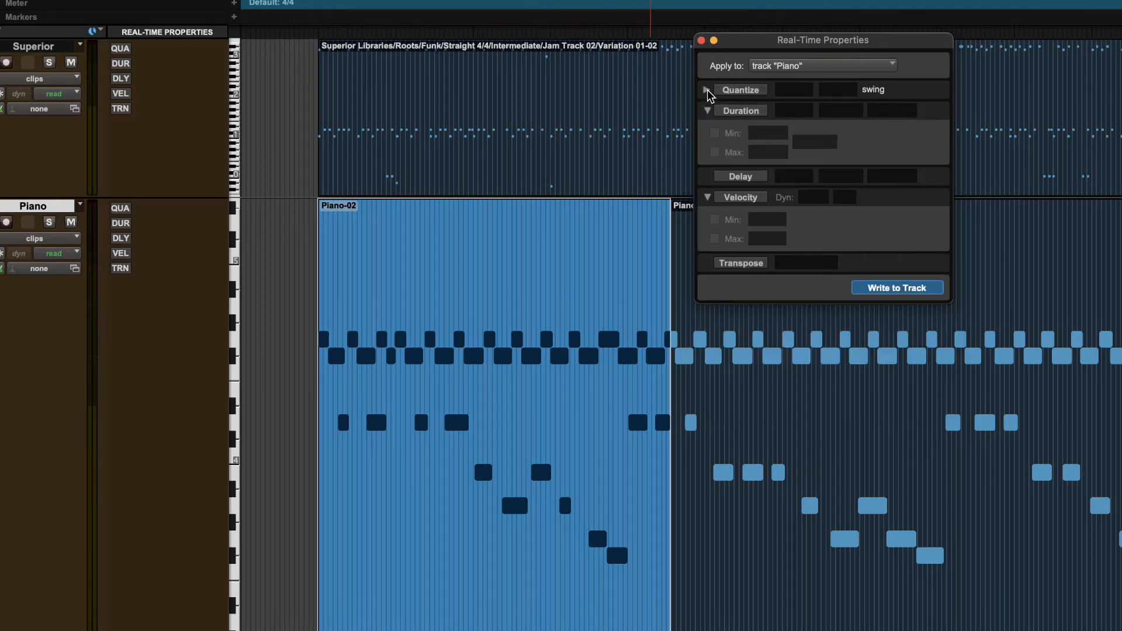
{"action": "left_click", "coordinate": [707, 111]}
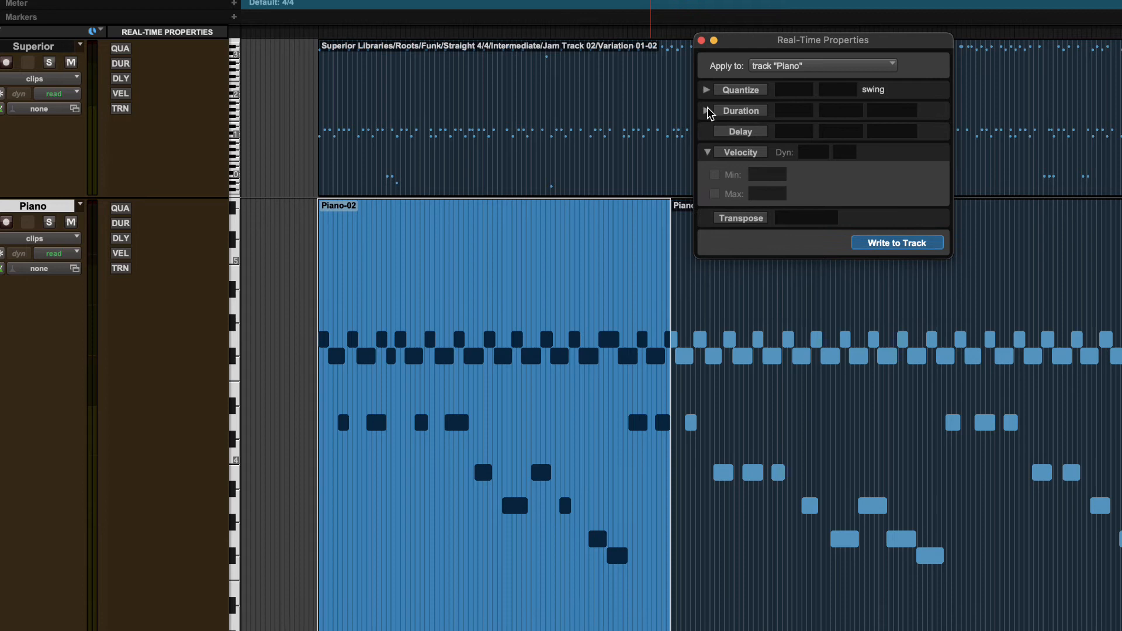
{"action": "left_click", "coordinate": [707, 153]}
{"action": "left_click", "coordinate": [707, 153]}
{"action": "left_click", "coordinate": [707, 111]}
{"action": "left_click", "coordinate": [706, 90]}
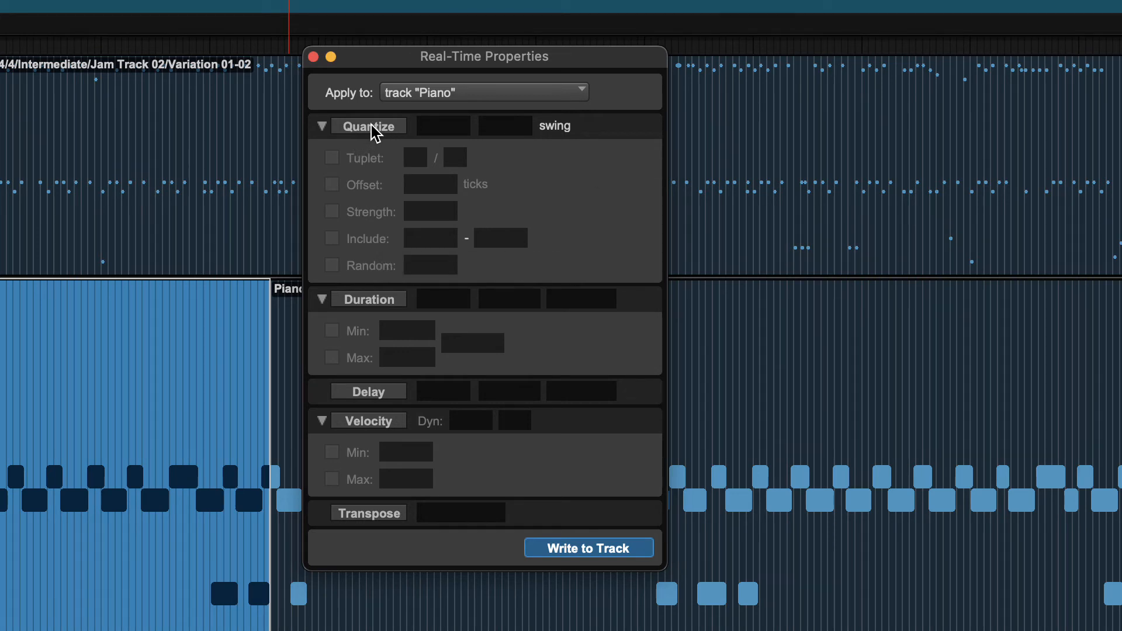
Try quantize on the Piano track, and turn it on for the clip Piano-02 instead.
{"action": "left_click", "coordinate": [386, 128]}
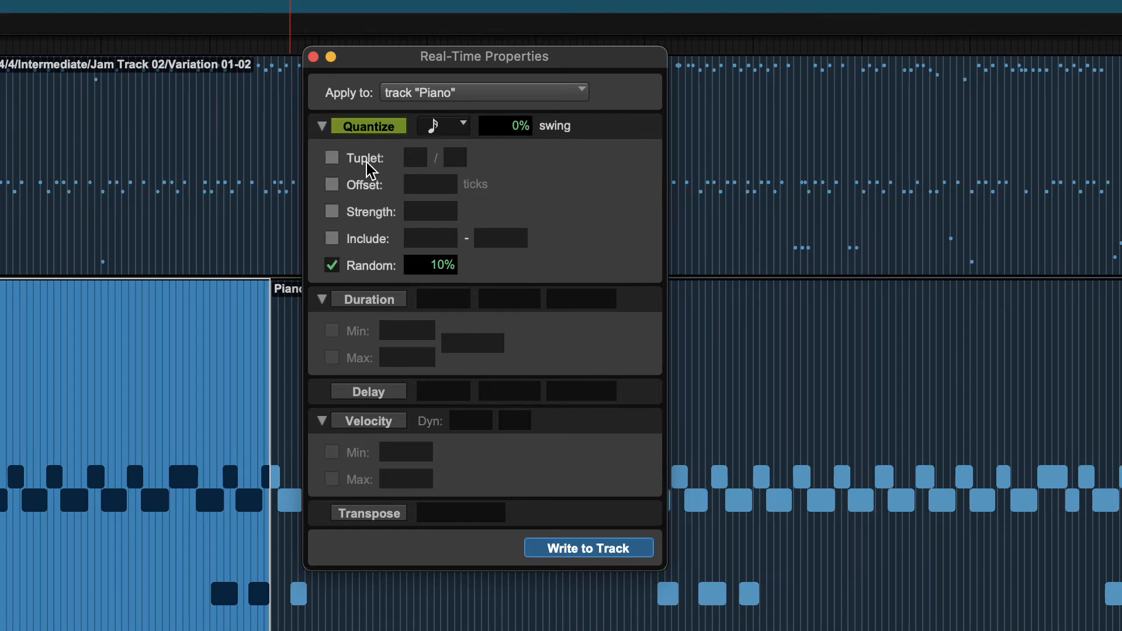
{"action": "left_click", "coordinate": [365, 128]}
{"action": "left_click", "coordinate": [501, 97]}
{"action": "left_click", "coordinate": [493, 121]}
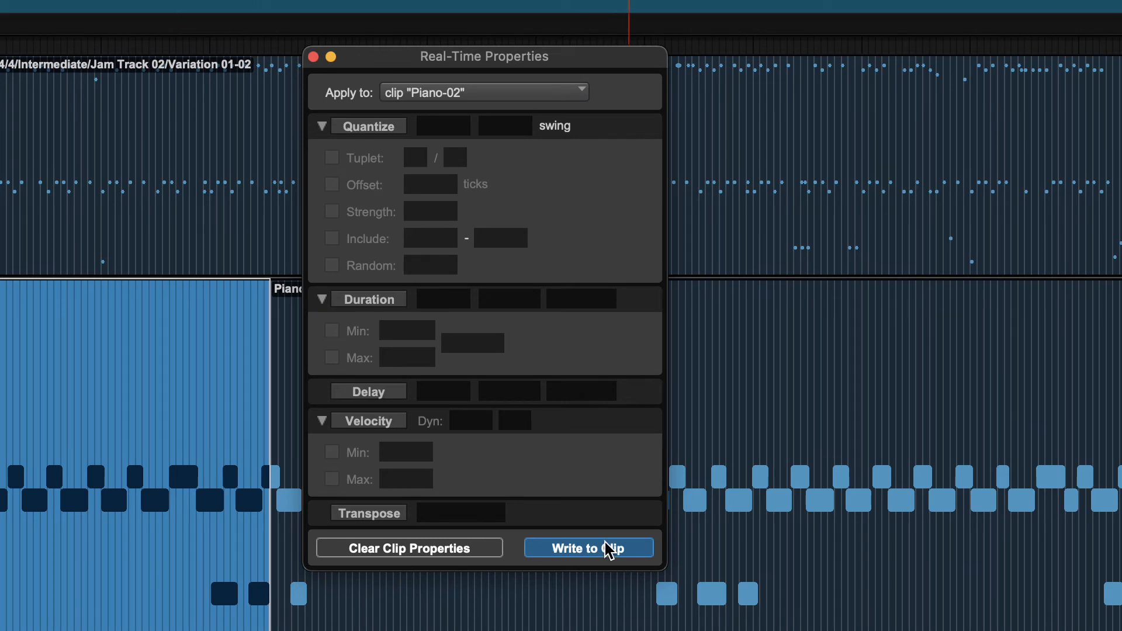
{"action": "left_click", "coordinate": [369, 127]}
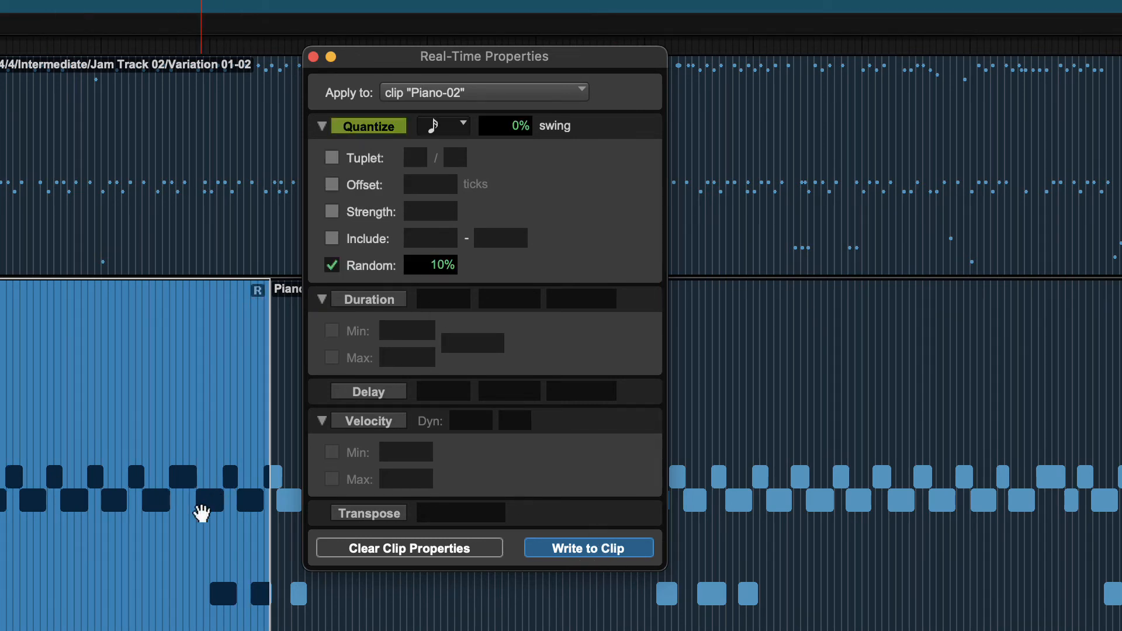
Write the real-time quantize permanently to the Piano-02 clip, and undo the write.
{"action": "left_click", "coordinate": [602, 555]}
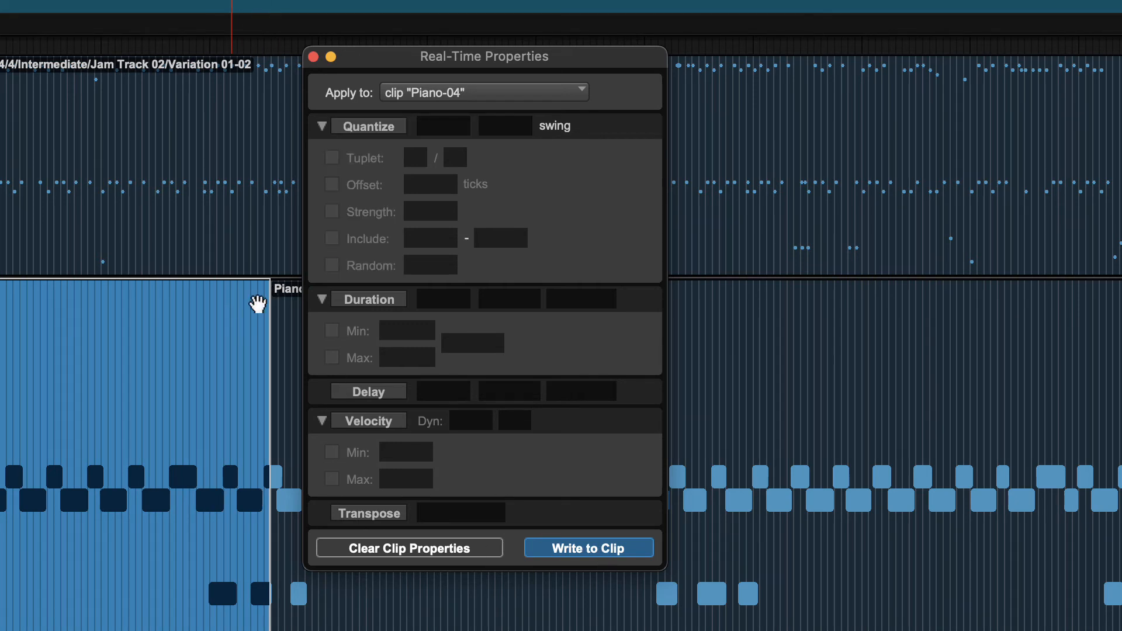
{"action": "key", "text": "super+z"}
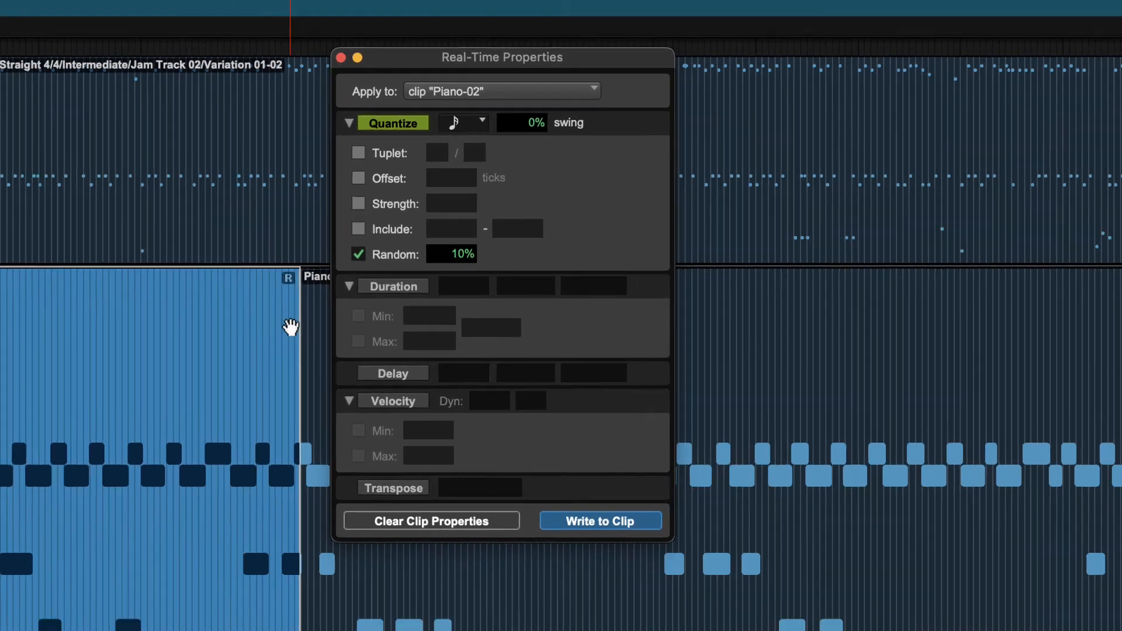
Examine the Piano-02 notes up close against the grid, and the note value and swing settings of the clip's quantize.
{"action": "key", "text": "super+bracketright"}
{"action": "key", "text": "super+bracketright"}
{"action": "key", "text": "super+bracketright"}
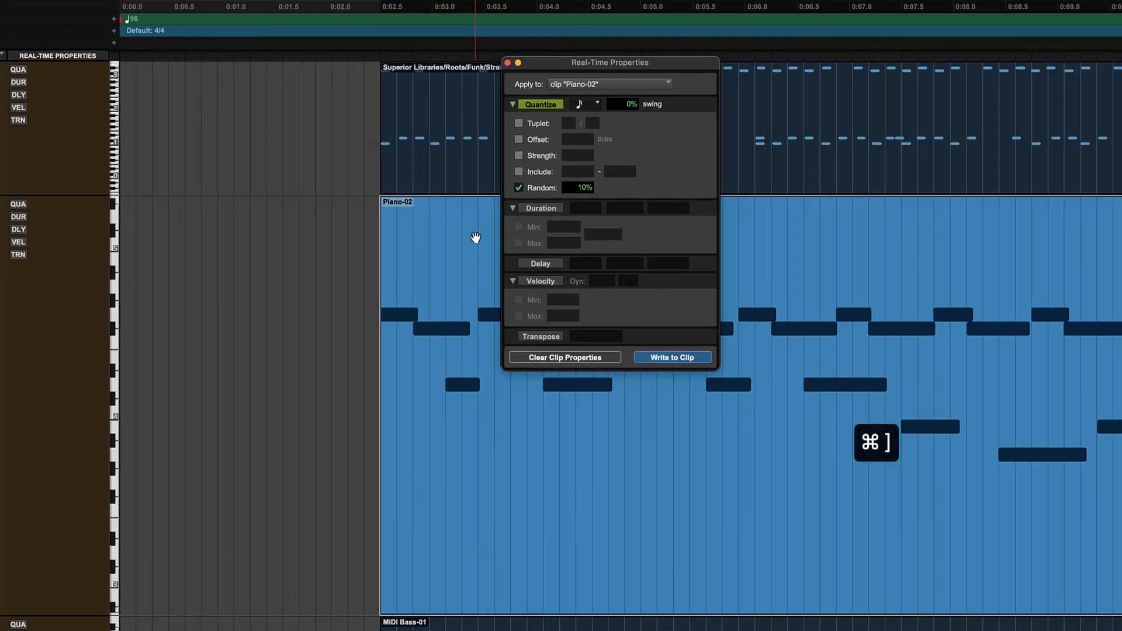
{"action": "scroll", "coordinate": [452, 249], "scroll_direction": "right", "scroll_amount": 4}
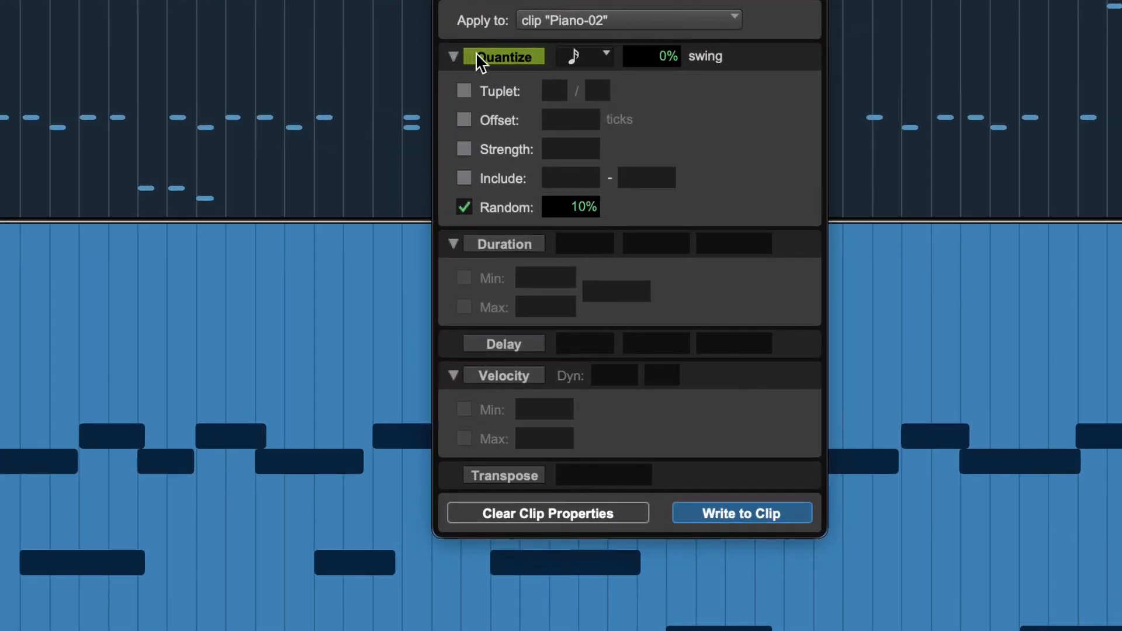
{"action": "left_click", "coordinate": [663, 61]}
{"action": "left_click", "coordinate": [588, 59]}
{"action": "left_click", "coordinate": [620, 58]}
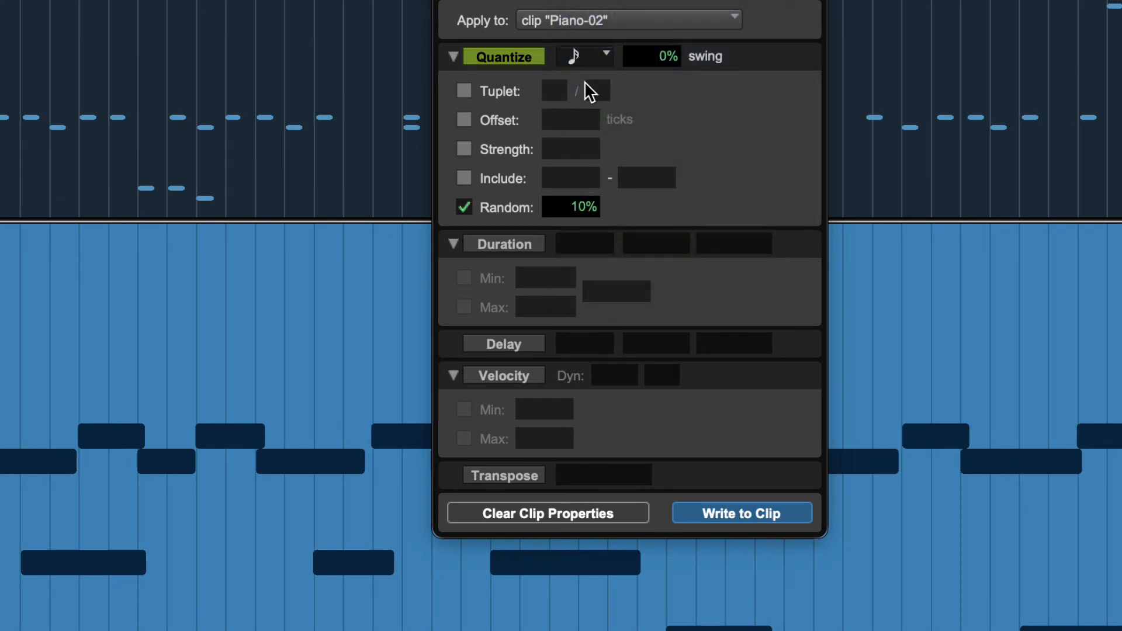
Try the Tuplet, Offset and Strength options of the clip's quantize, switching each one on and off again.
{"action": "left_click", "coordinate": [464, 92]}
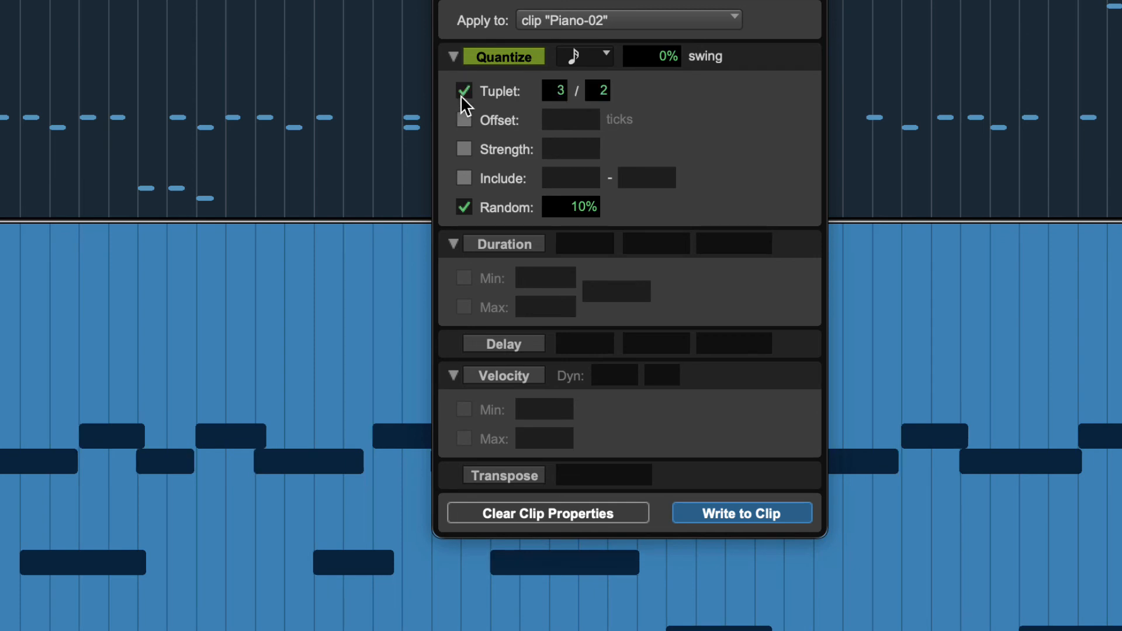
{"action": "left_click", "coordinate": [461, 91]}
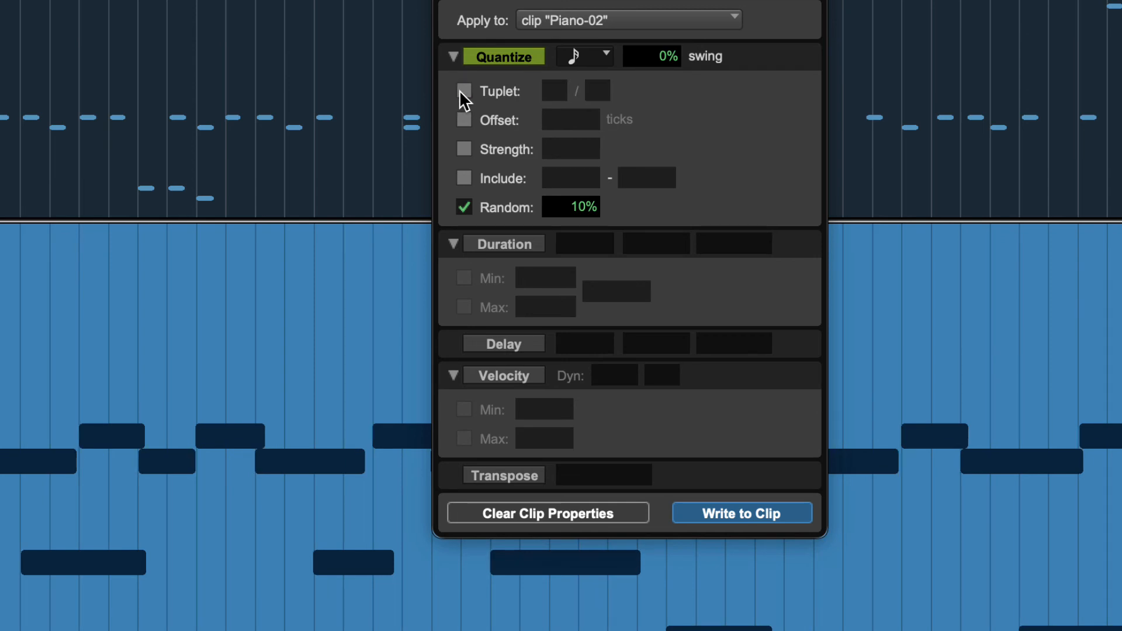
{"action": "left_click", "coordinate": [462, 91]}
{"action": "left_click", "coordinate": [462, 91]}
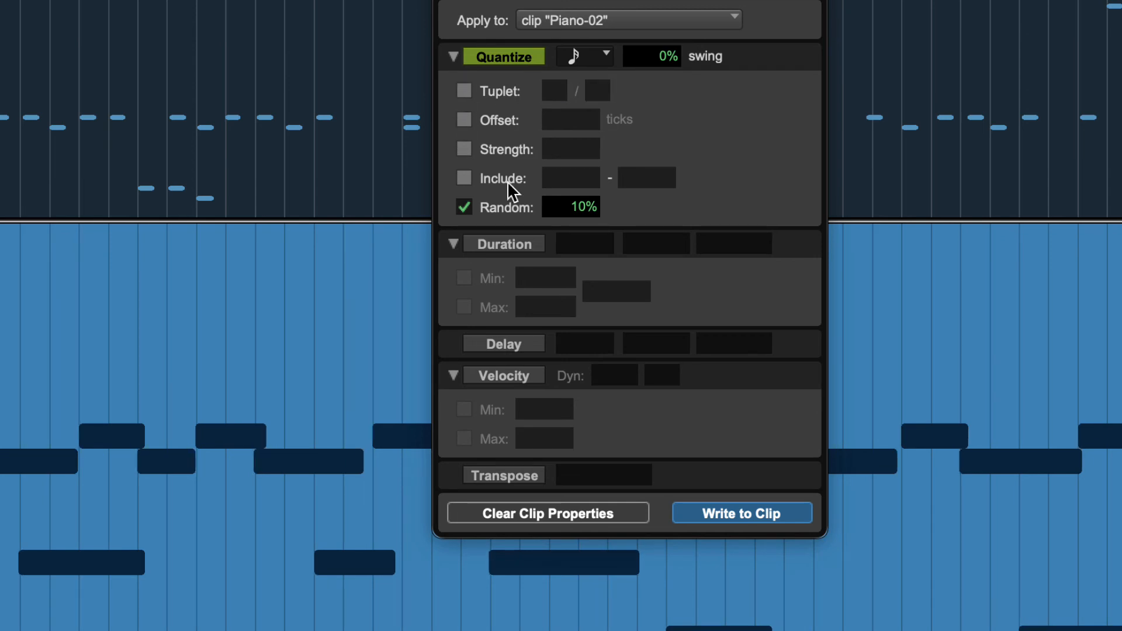
{"action": "left_click", "coordinate": [465, 120]}
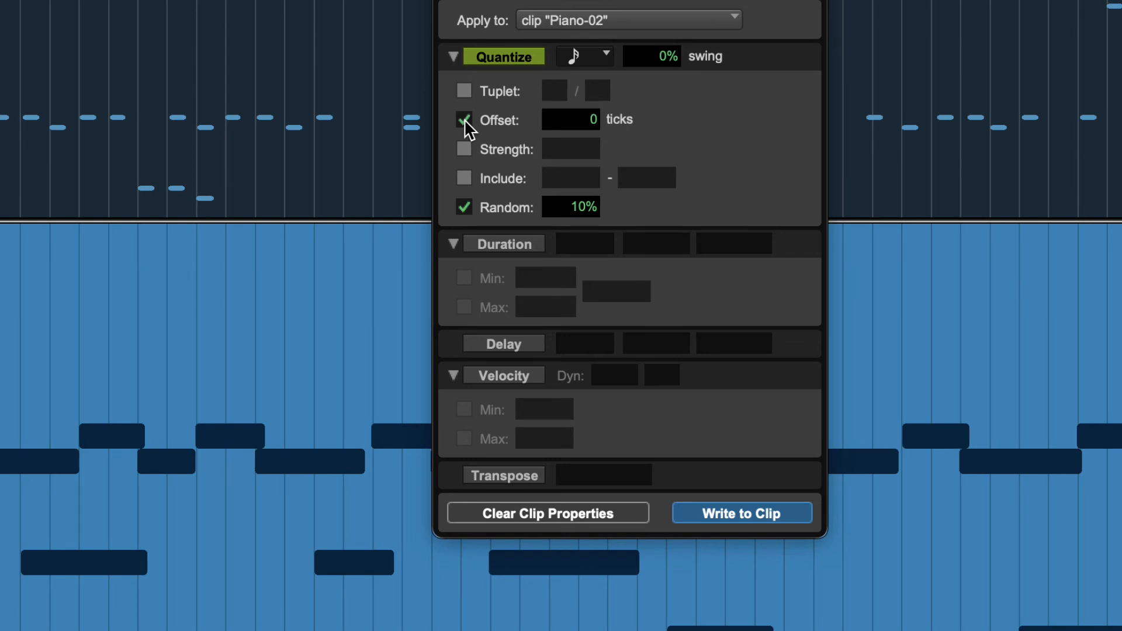
{"action": "left_click", "coordinate": [464, 120]}
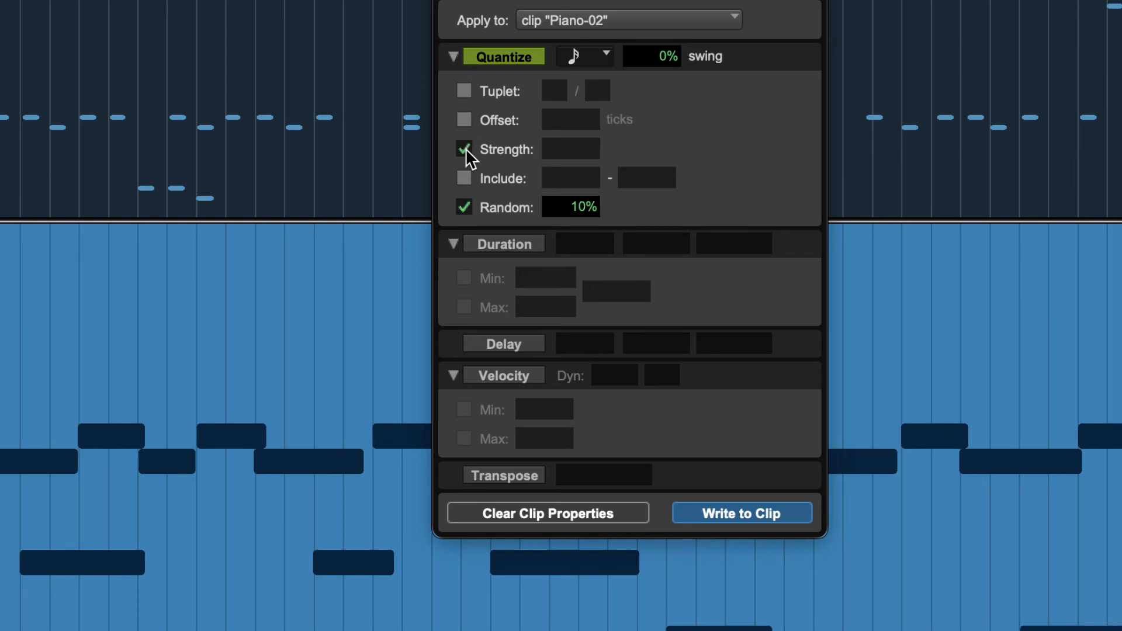
{"action": "left_click", "coordinate": [465, 149]}
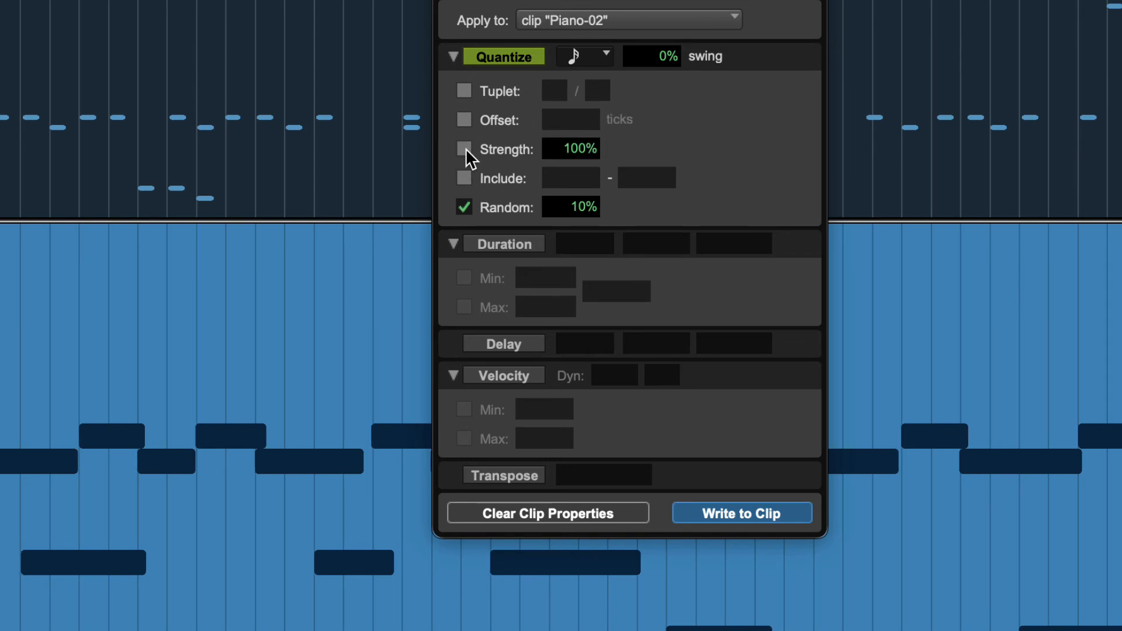
{"action": "left_click", "coordinate": [465, 148]}
Try the Include range option of the Piano-02 clip's quantize, switching it on and off again.
{"action": "left_click", "coordinate": [465, 179]}
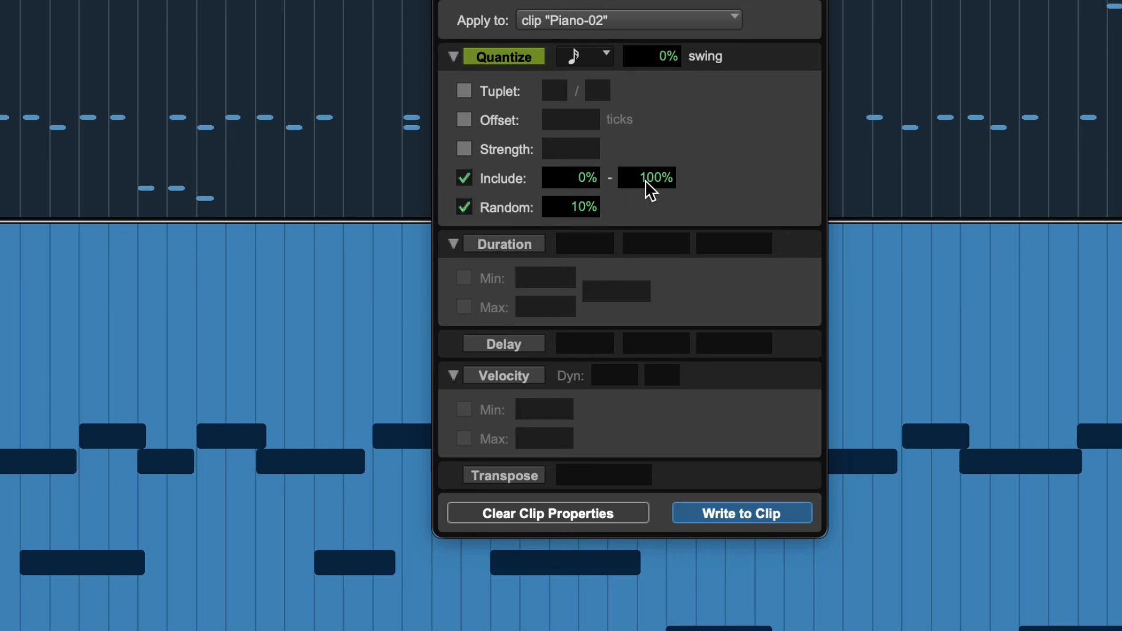
{"action": "left_click", "coordinate": [463, 176]}
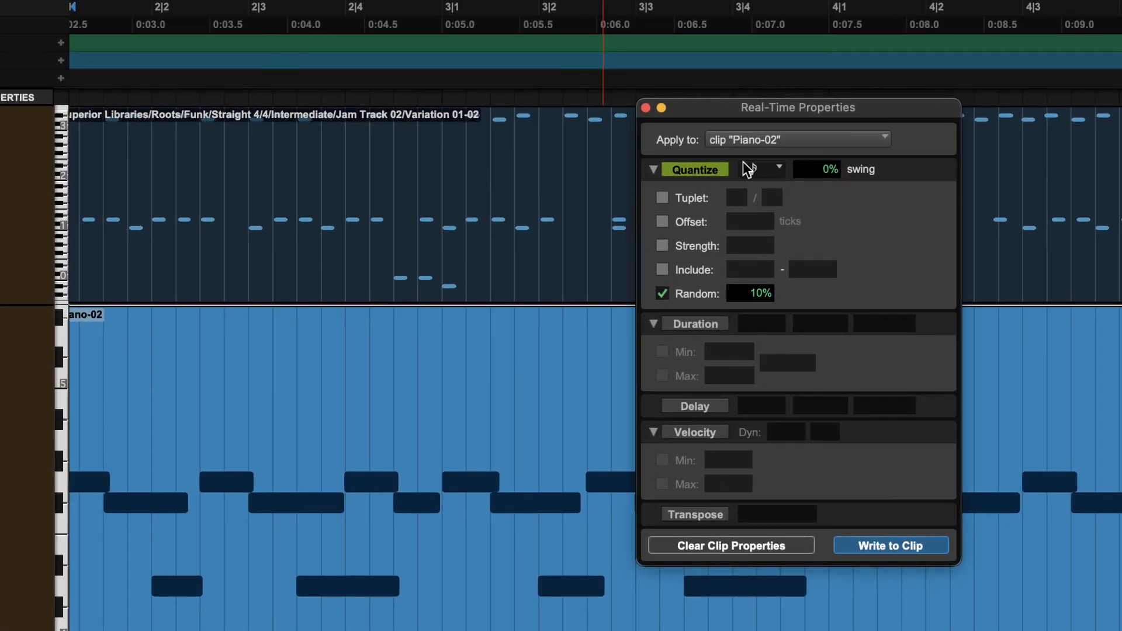
Compare the Real-Time Properties quantize options with the Event Operations Quantize window side by side, and close Event Operations.
{"action": "left_click_drag", "start_coordinate": [755, 117], "coordinate": [386, 127]}
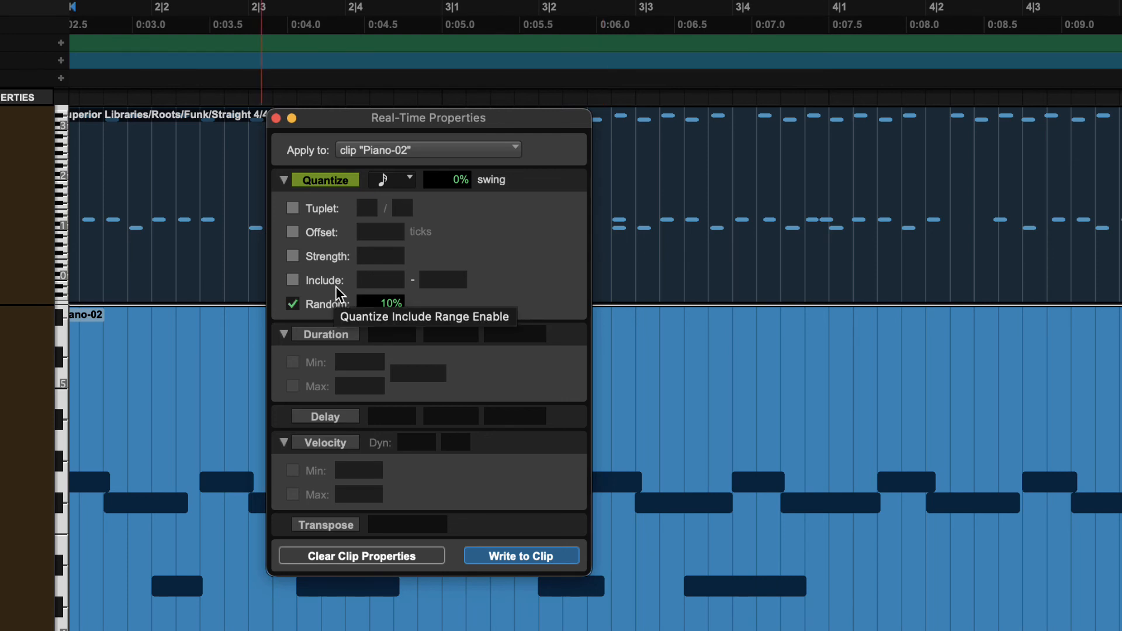
{"action": "left_click", "coordinate": [1, 1]}
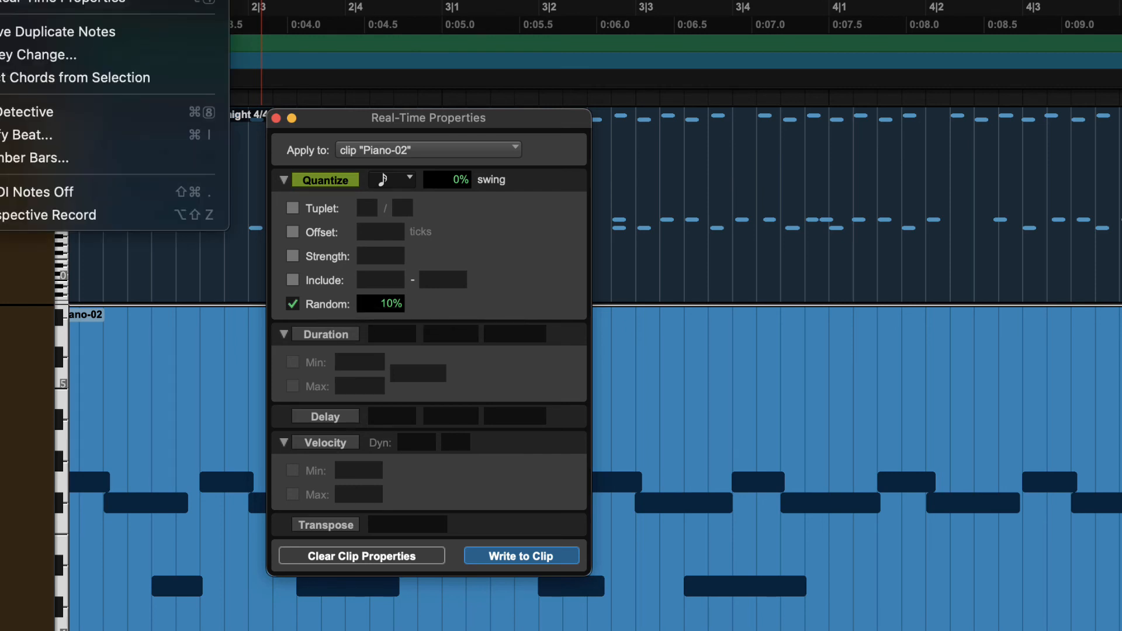
{"action": "mouse_move", "coordinate": [88, 1]}
{"action": "left_click", "coordinate": [274, 1]}
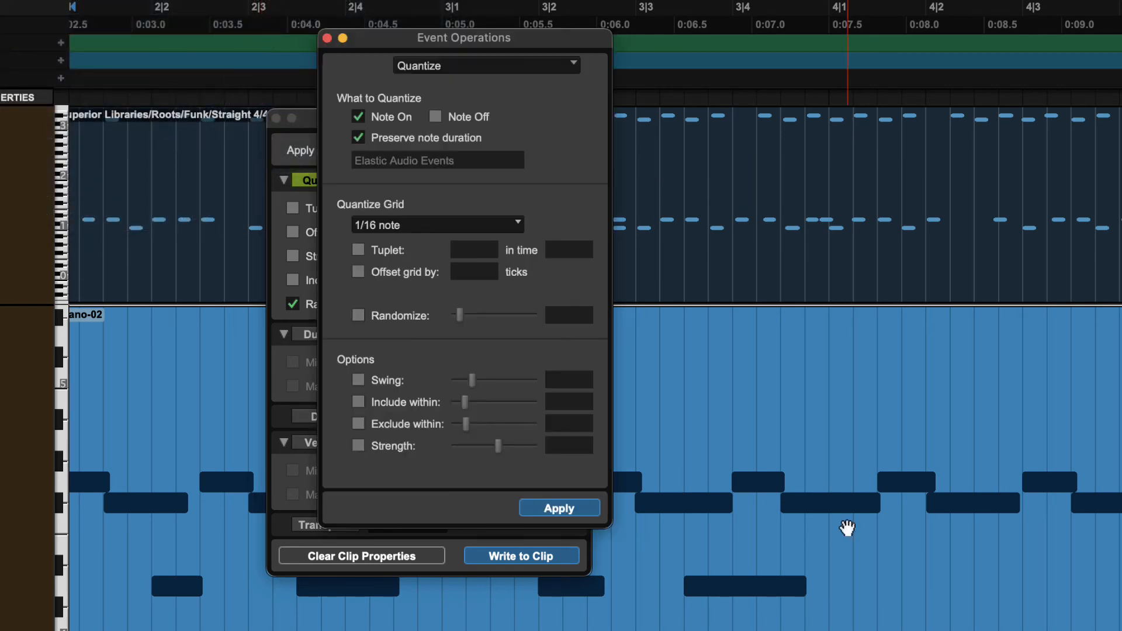
{"action": "left_click_drag", "start_coordinate": [483, 42], "coordinate": [884, 39]}
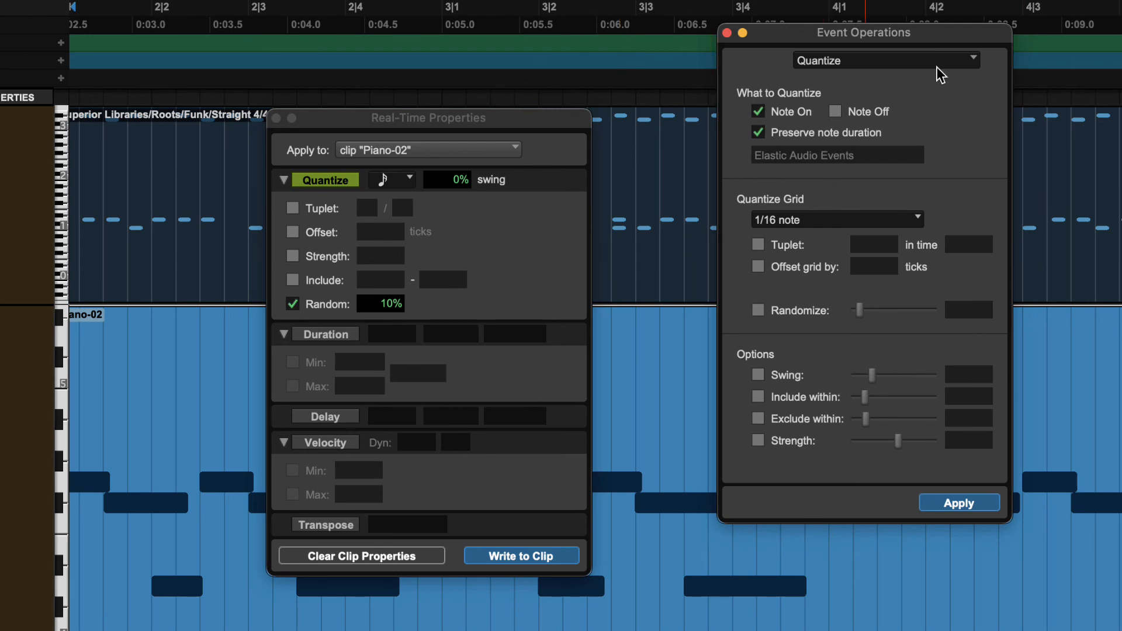
{"action": "left_click", "coordinate": [727, 32]}
Move the Real-Time Properties window away from the middle of the Piano-02 clip and select the Piano-03 clip.
{"action": "left_click_drag", "start_coordinate": [374, 118], "coordinate": [454, 93]}
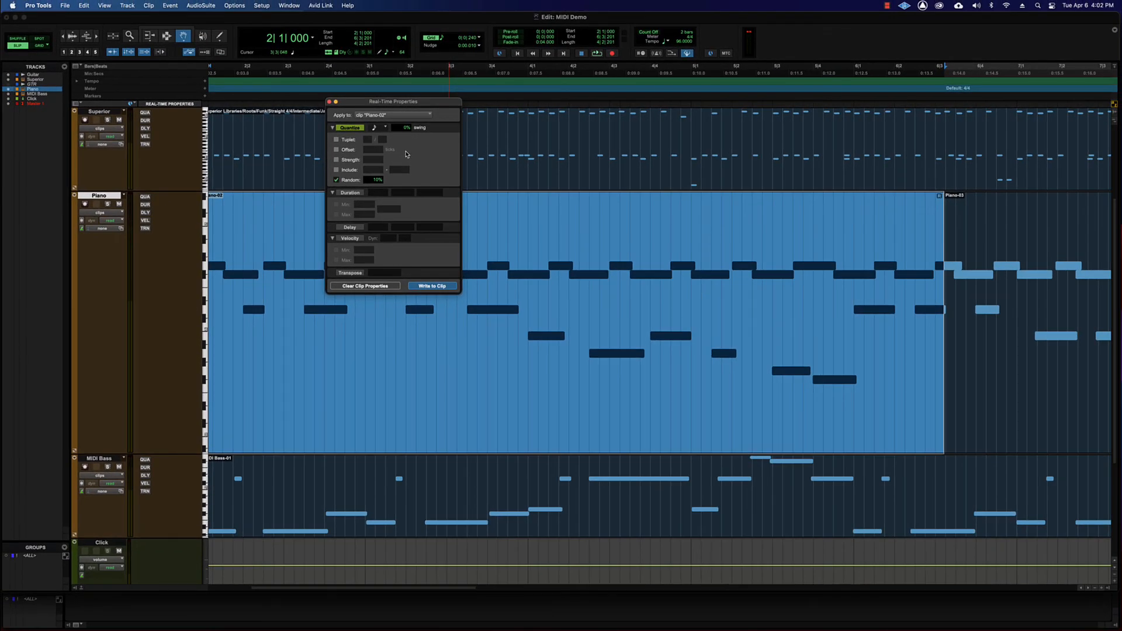
{"action": "left_click_drag", "start_coordinate": [346, 106], "coordinate": [917, 109]}
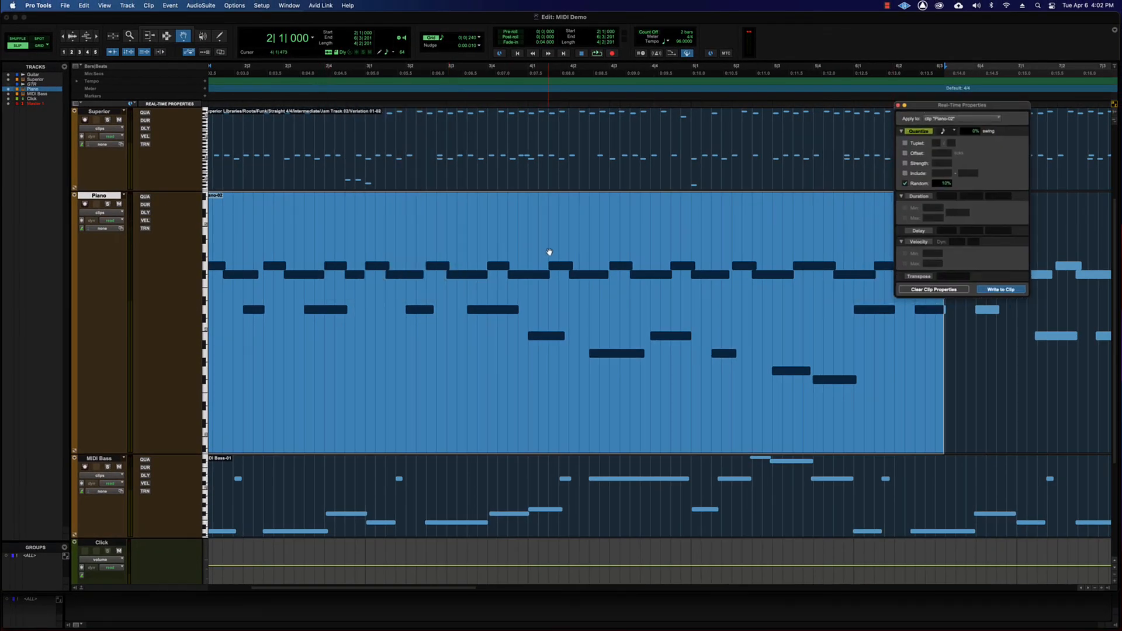
{"action": "scroll", "coordinate": [549, 252], "scroll_direction": "right", "scroll_amount": 1}
{"action": "scroll", "coordinate": [549, 252], "scroll_direction": "right", "scroll_amount": 20}
{"action": "scroll", "coordinate": [550, 251], "scroll_direction": "left", "scroll_amount": 10}
{"action": "left_click", "coordinate": [770, 255]}
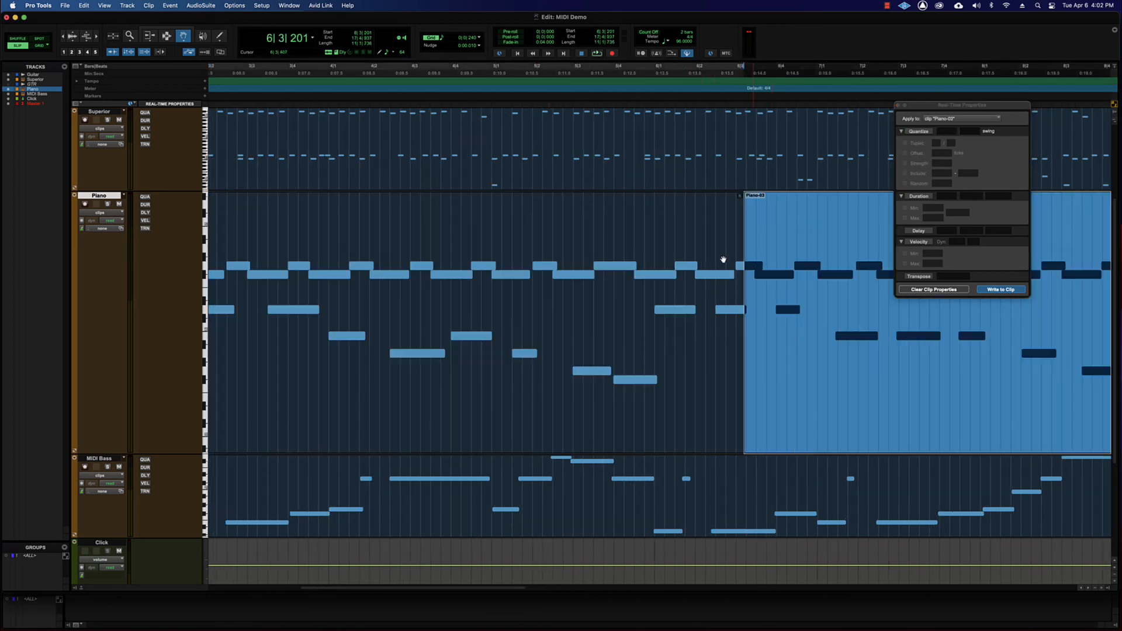
{"action": "left_click", "coordinate": [733, 266]}
{"action": "left_click", "coordinate": [760, 266]}
Check which targets the real-time properties can be applied to, and look over the Piano-02 clip from its start.
{"action": "left_click", "coordinate": [950, 119]}
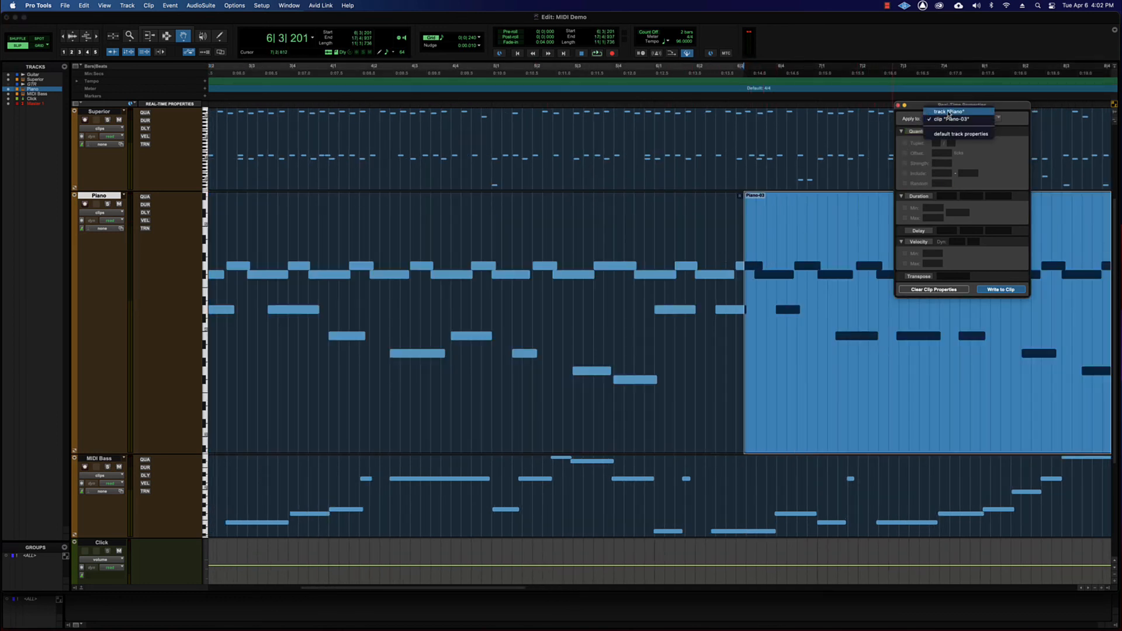
{"action": "left_click", "coordinate": [687, 233]}
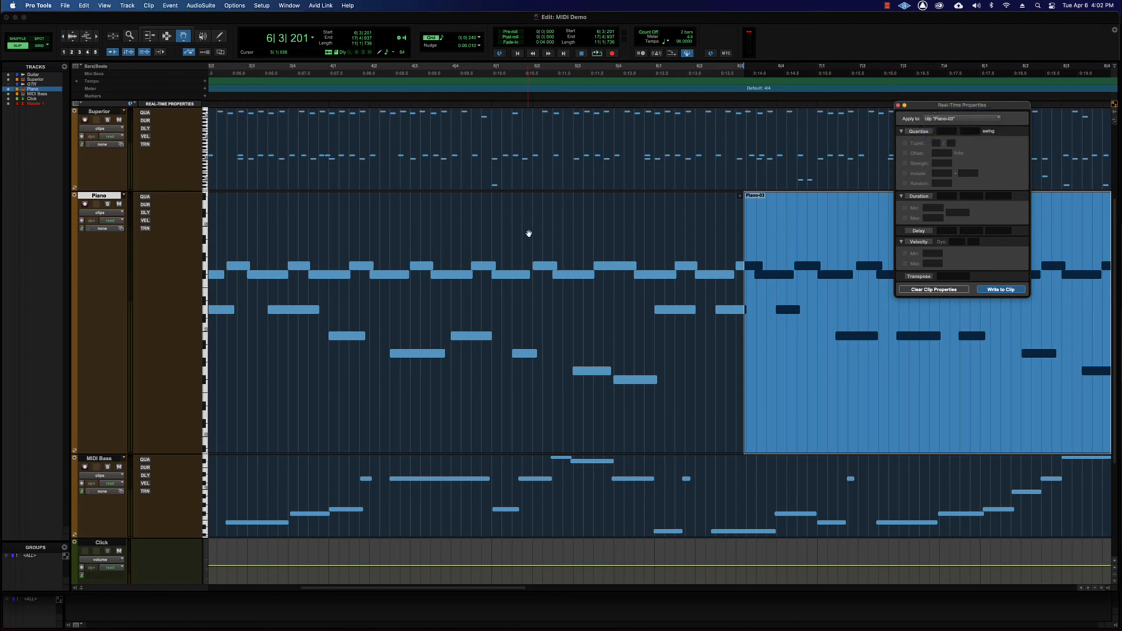
{"action": "scroll", "coordinate": [528, 234], "scroll_direction": "left", "scroll_amount": 5}
{"action": "scroll", "coordinate": [528, 234], "scroll_direction": "left", "scroll_amount": 3}
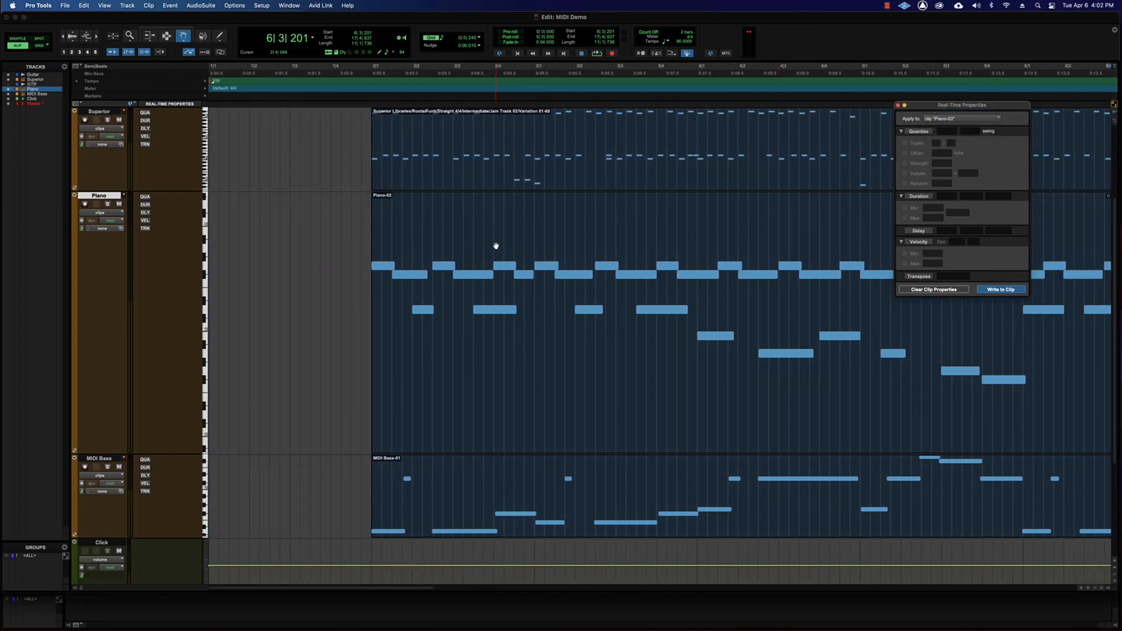
{"action": "scroll", "coordinate": [496, 245], "scroll_direction": "right", "scroll_amount": 4}
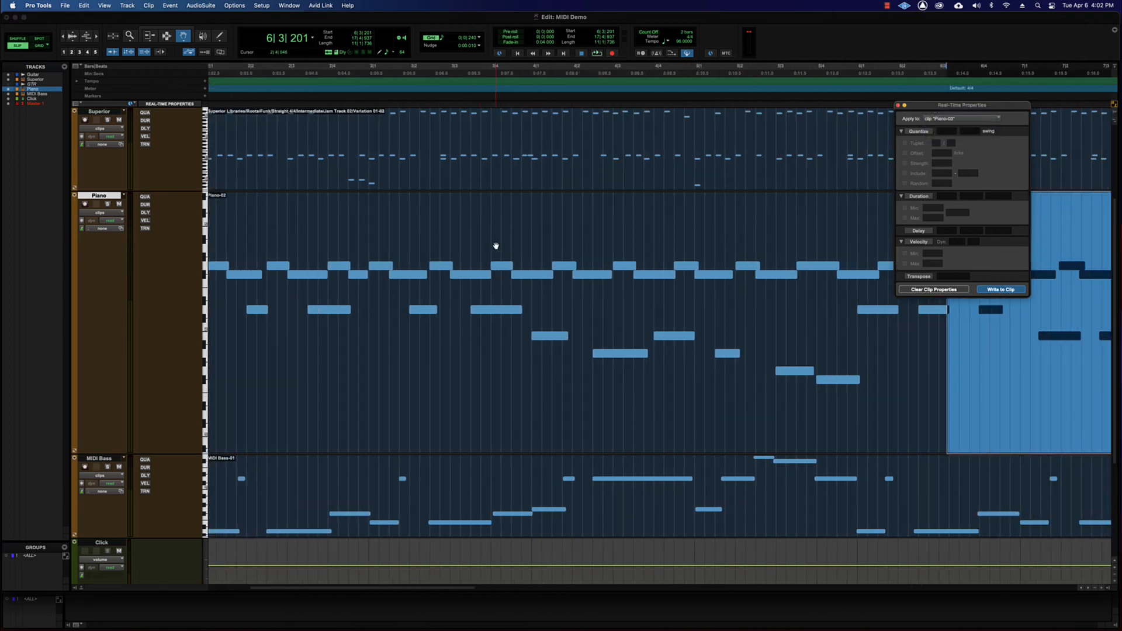
Move the Real-Time Properties window over the Piano-02 clip and close it.
{"action": "left_click", "coordinate": [923, 242]}
{"action": "left_click", "coordinate": [909, 244]}
{"action": "left_click_drag", "start_coordinate": [920, 107], "coordinate": [406, 129]}
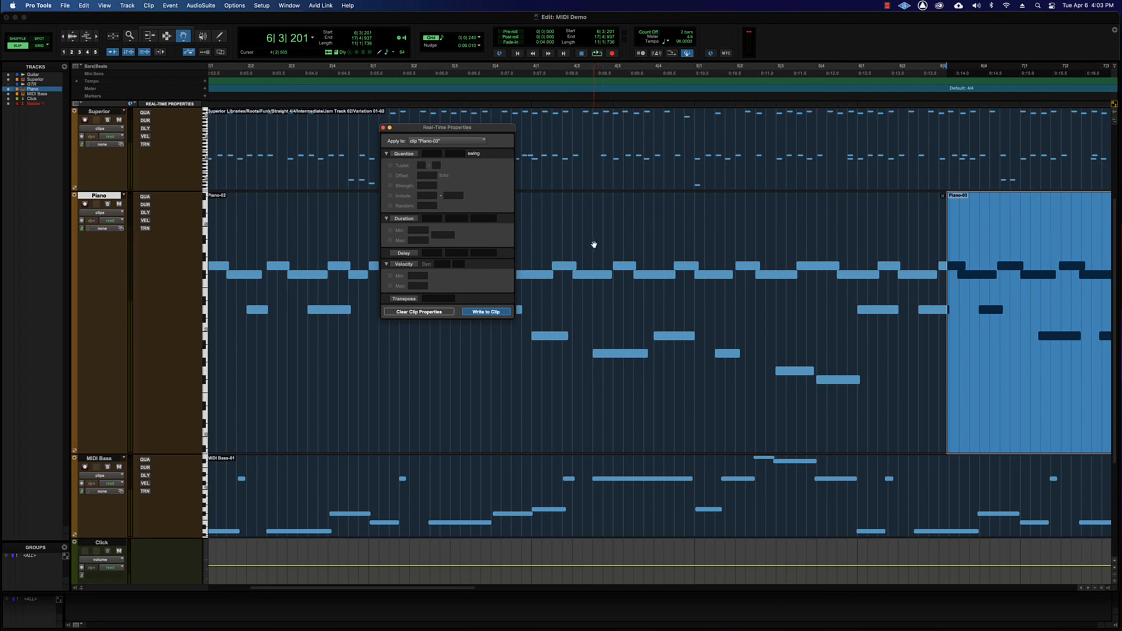
{"action": "key", "text": "super+w"}
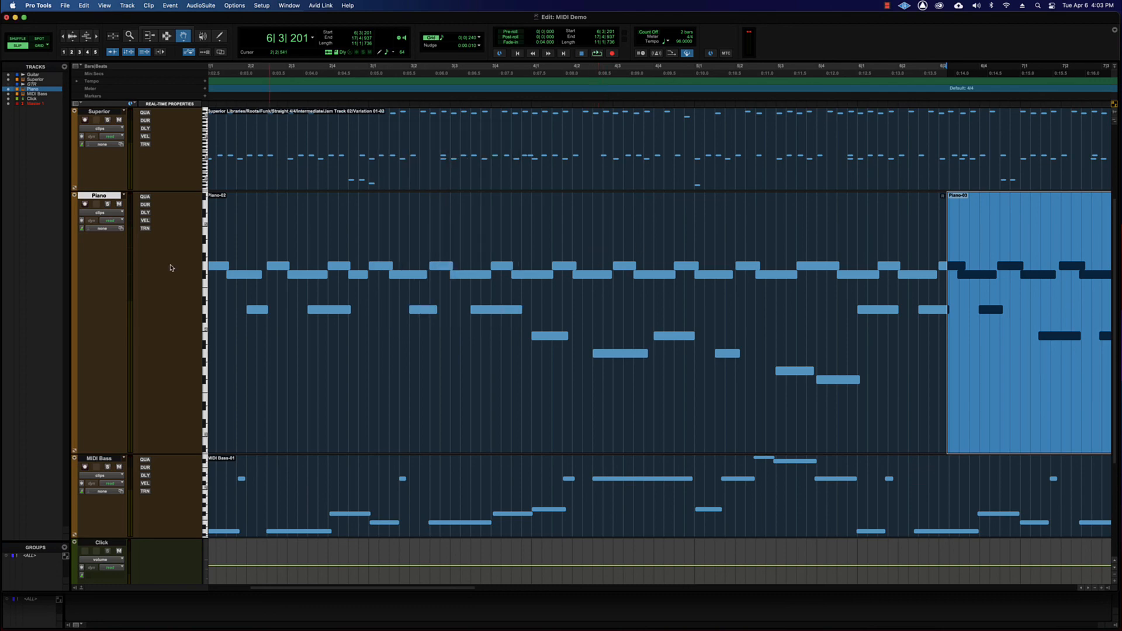